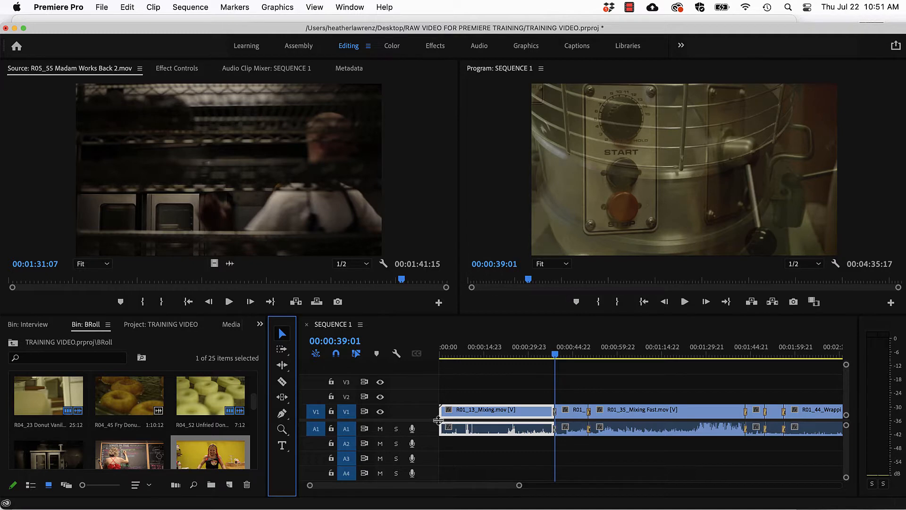
Step: Trim the start and end of R01_13_Mixing.mov with the Selection tool and ripple delete the gaps before and after it
left_click_drag(438, 420, 464, 418)
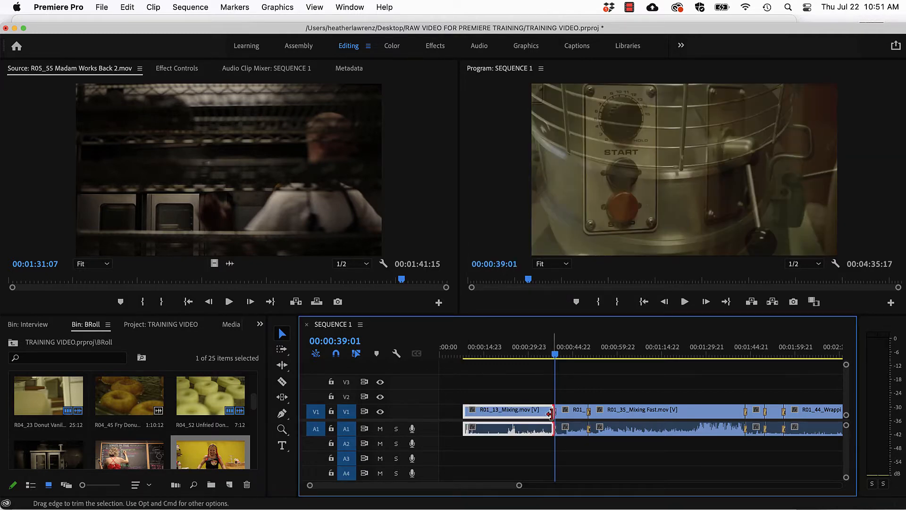
left_click_drag(550, 414, 517, 416)
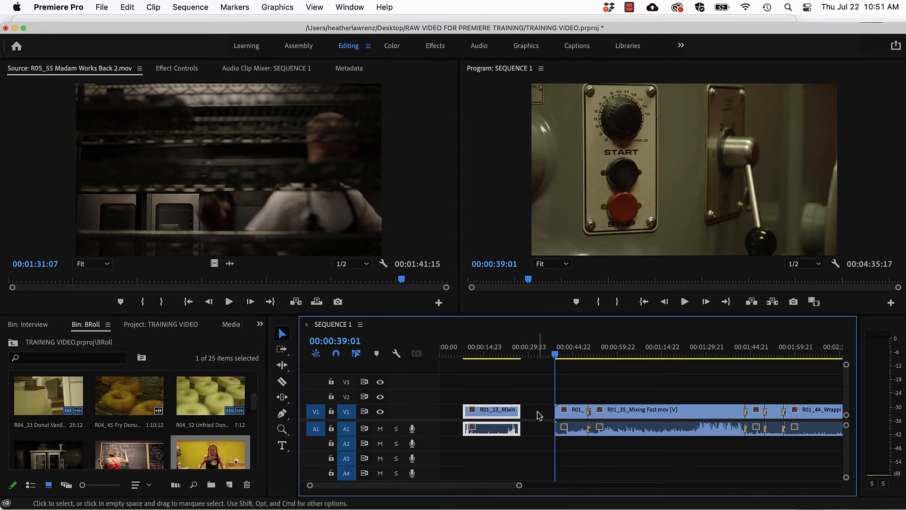
right_click(538, 414)
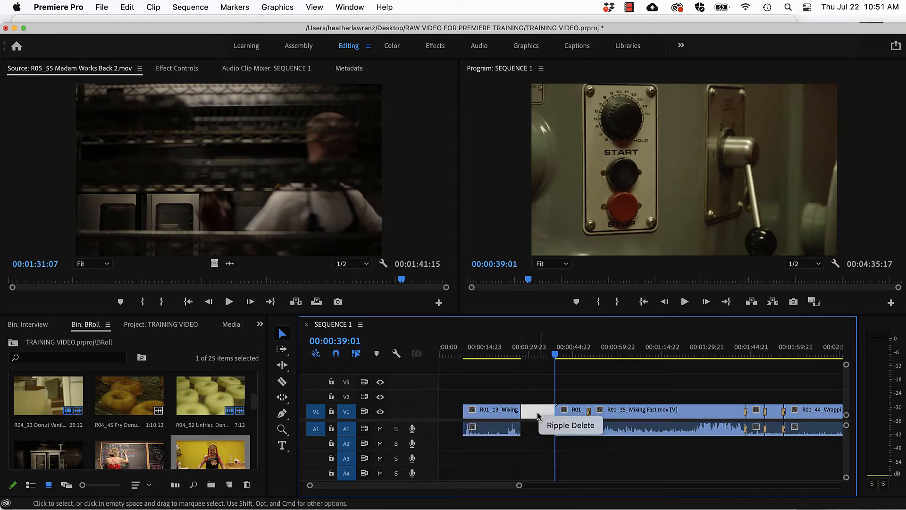
left_click(562, 426)
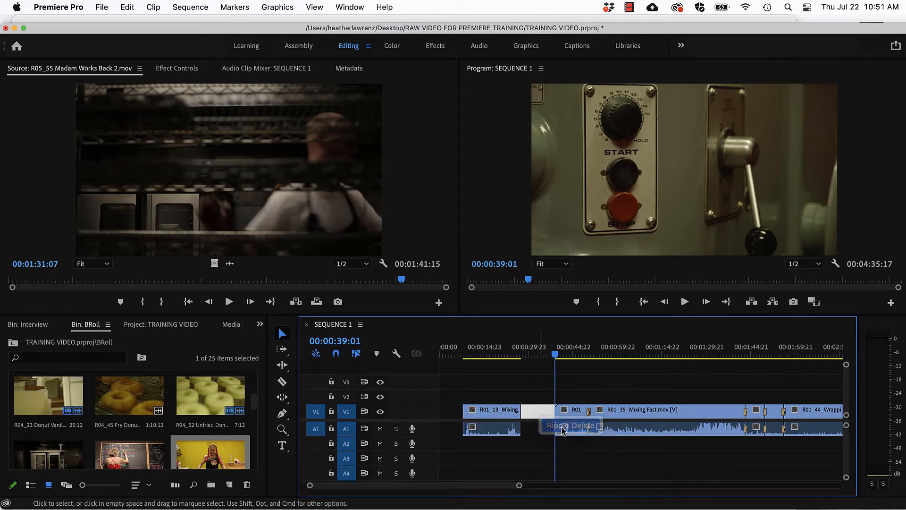
right_click(445, 416)
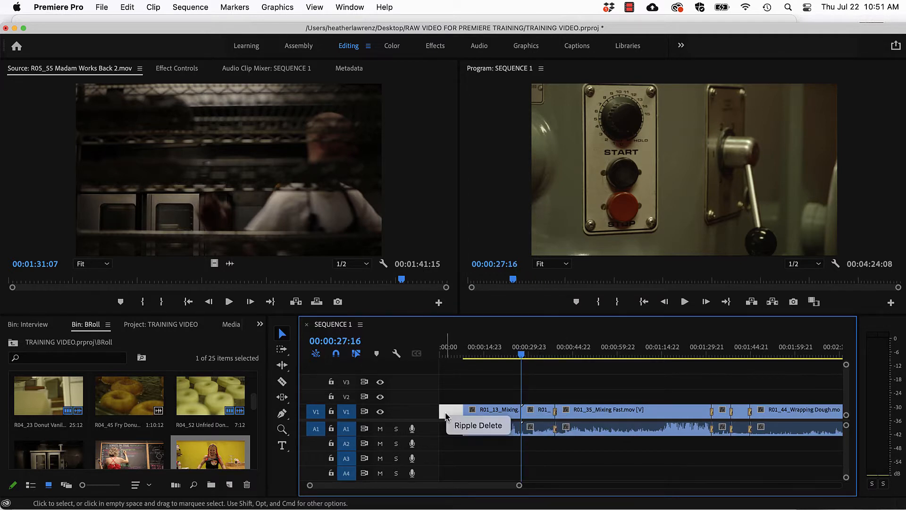
left_click(457, 428)
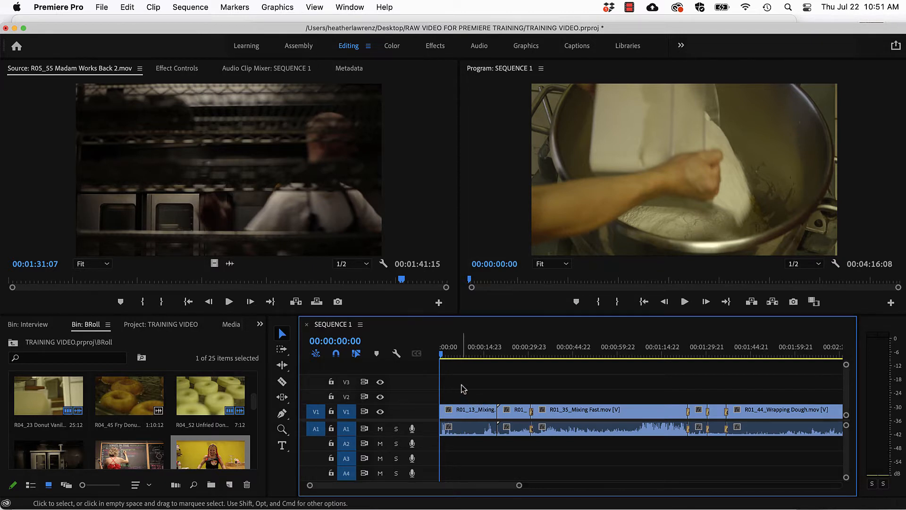
Step: Marquee-select the run of video and audio clips from R01_13_Mixing.mov through R01_44_Wrapping Dough.mov and clear the selection
left_click_drag(463, 388, 811, 438)
scroll(777, 391, "right", 5)
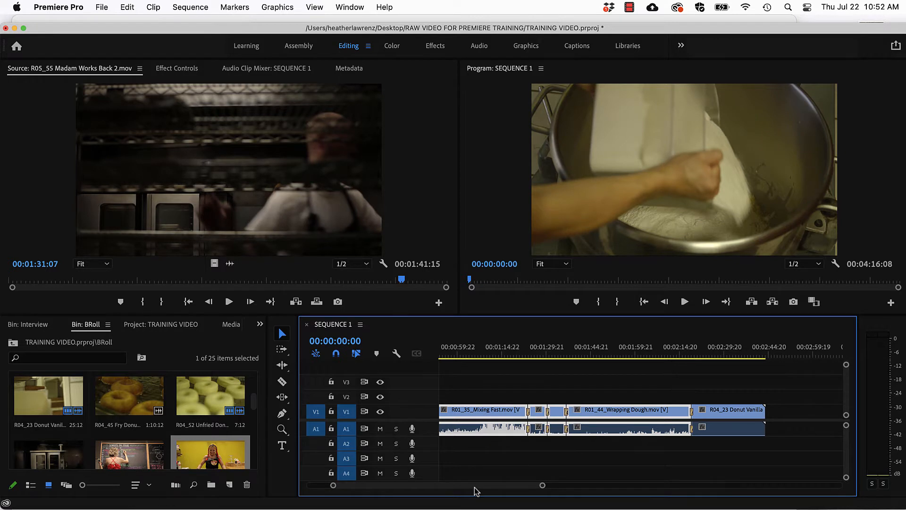
scroll(474, 491, "left", 5)
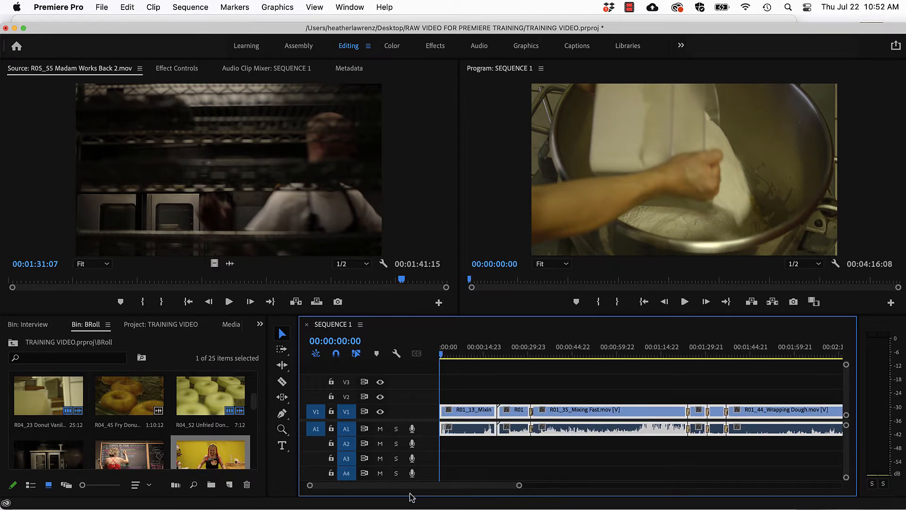
left_click(501, 379)
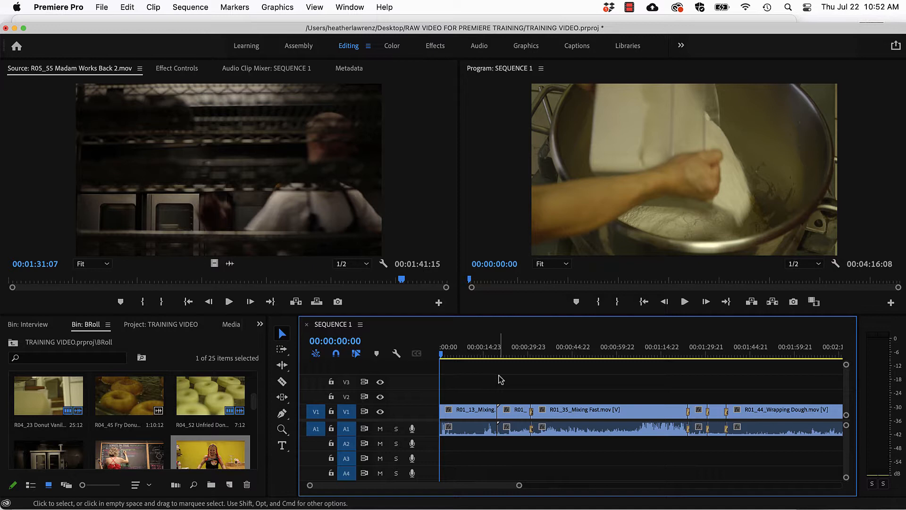
Step: Undo the trims and ripple deletes made around R01_13_Mixing.mov
key("super+z")
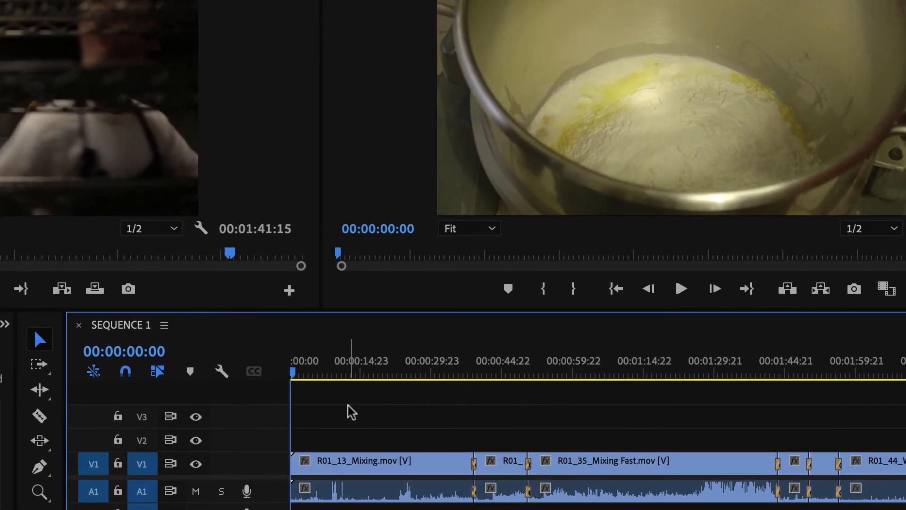
Step: Select all clips from R01_13_Mixing.mov onward with the Track Select Forward tool, check the selection, and return to the Selection tool
left_click(37, 364)
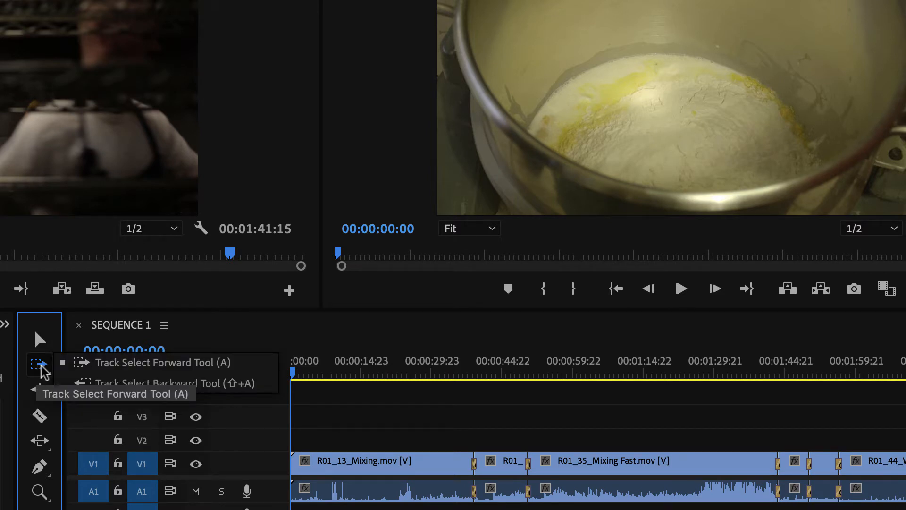
left_click(117, 365)
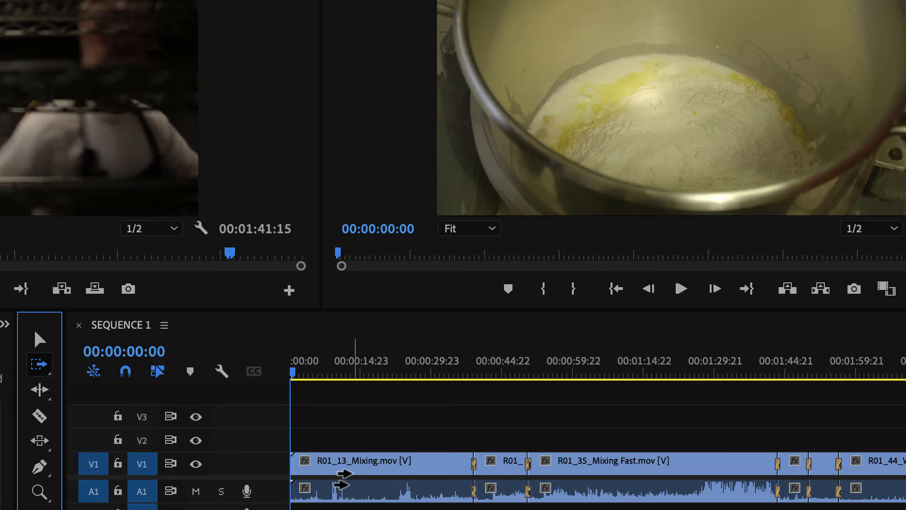
left_click(344, 470)
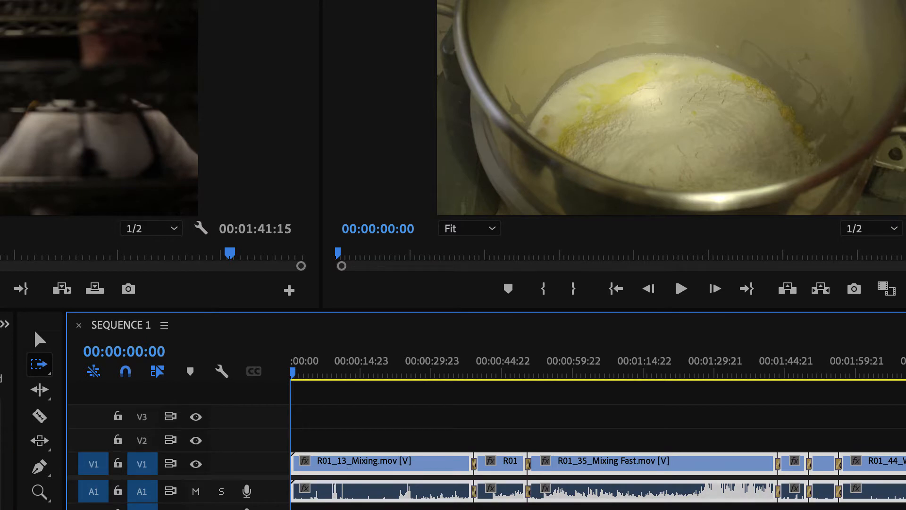
key("minus")
key("minus")
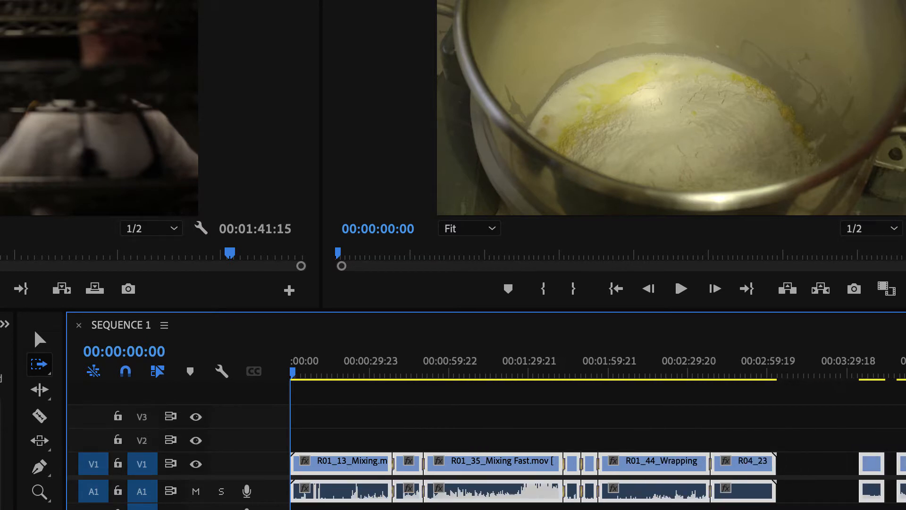
key("minus")
key("equal")
key("equal")
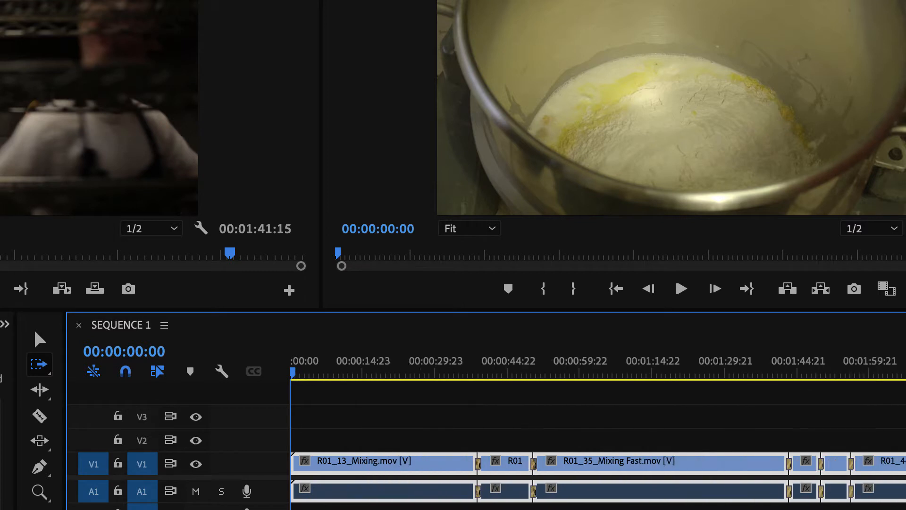
key("minus")
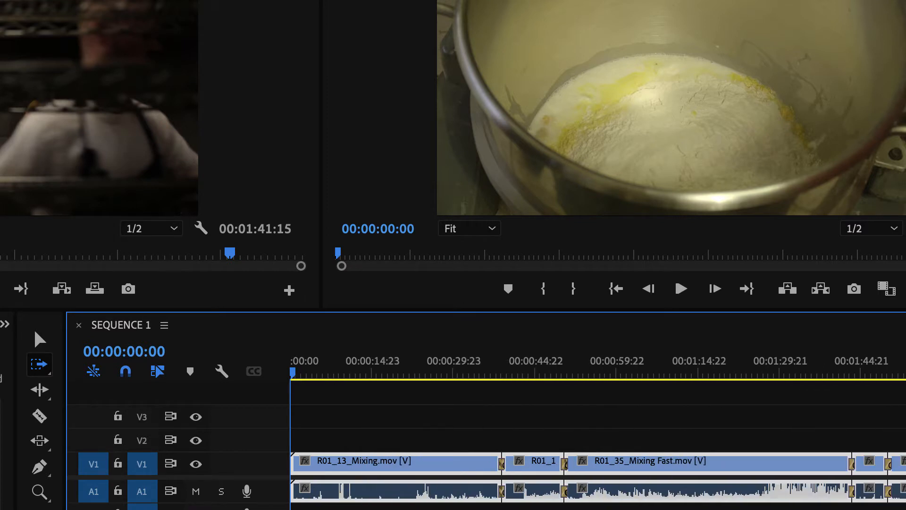
key("v")
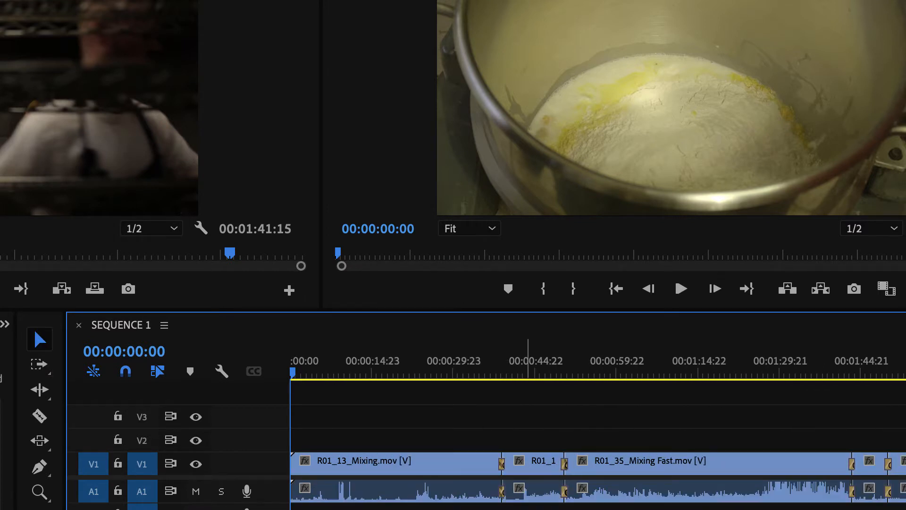
Step: Select the sequence's last clip and everything before it with Track Select Backward, and release it by selecting the gap after R04_23 Donut Vanilla
scroll(595, 425, "down", 10)
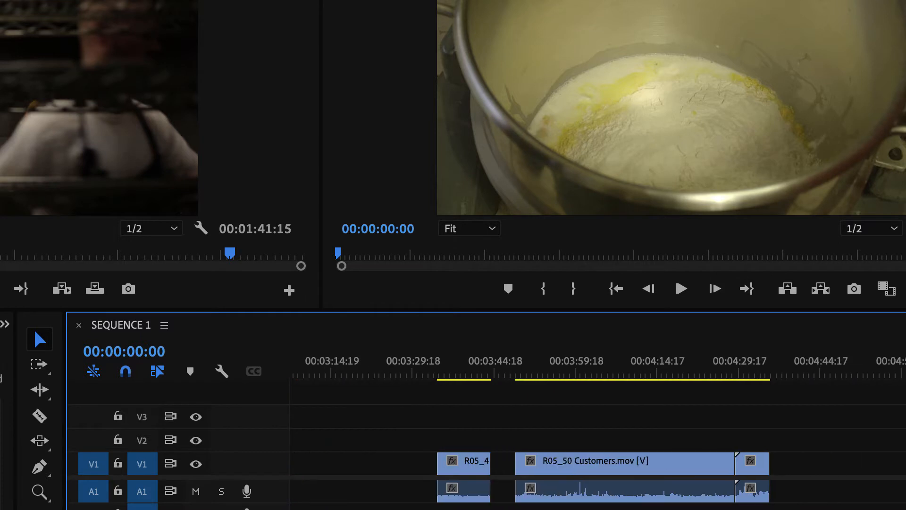
left_click(47, 366)
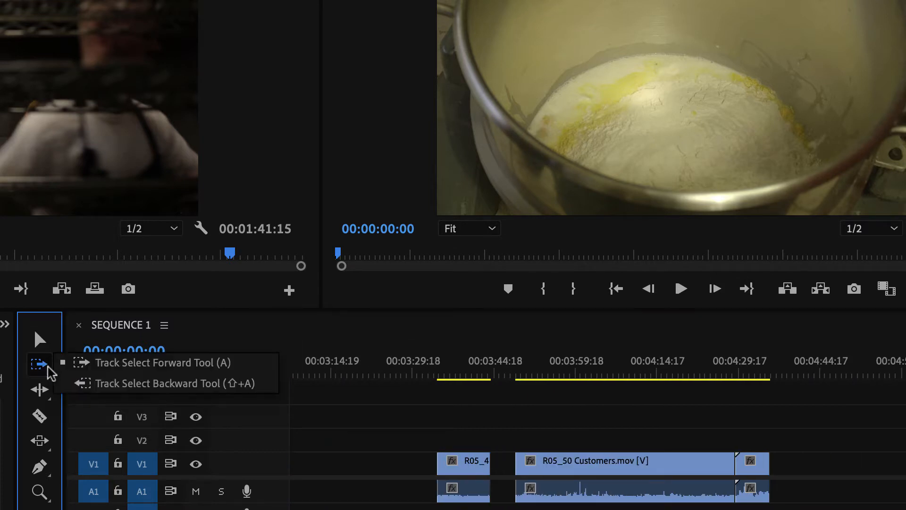
left_click(90, 383)
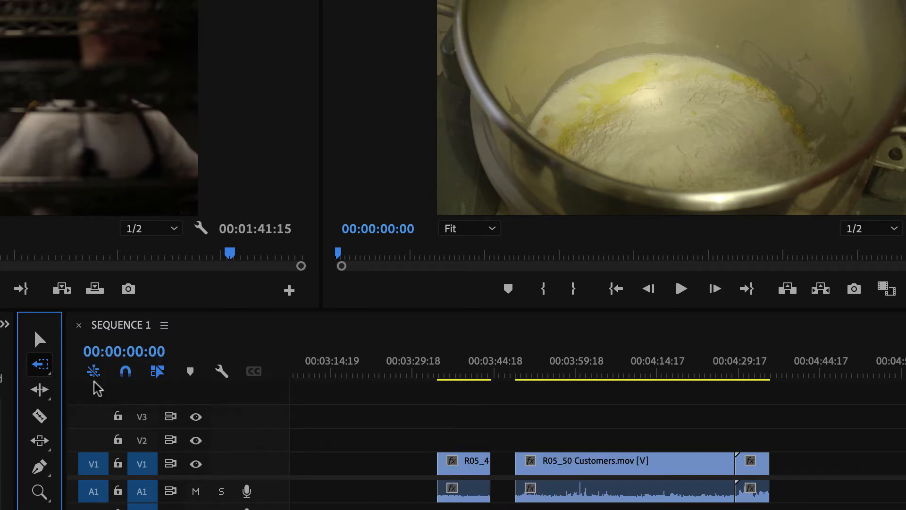
left_click(742, 472)
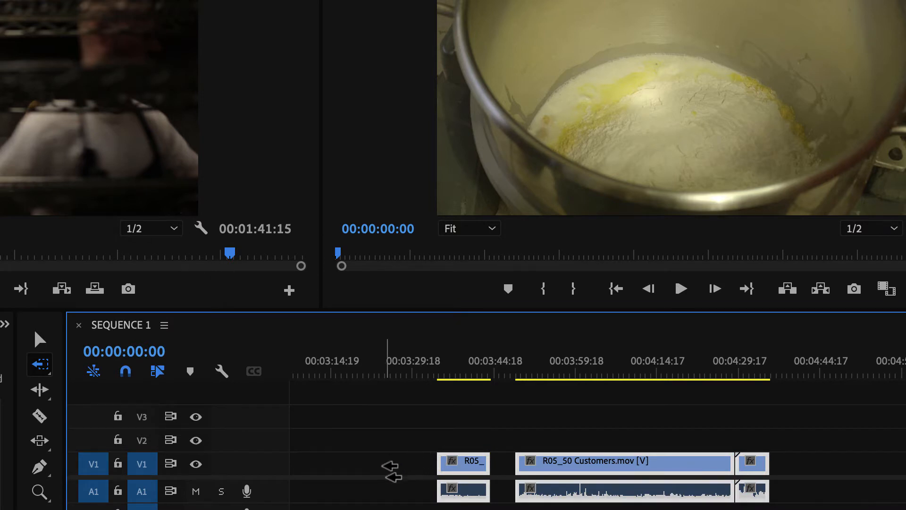
scroll(385, 469, "up", 3)
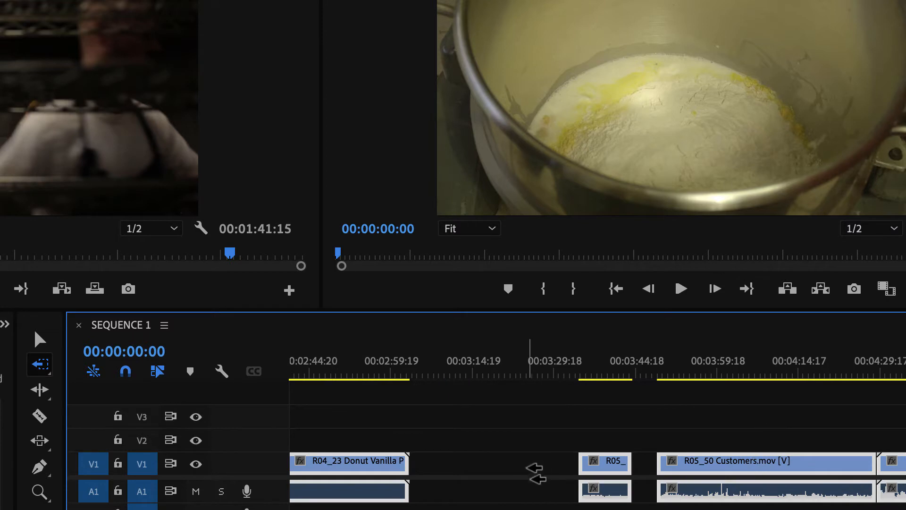
key("v")
left_click(493, 473)
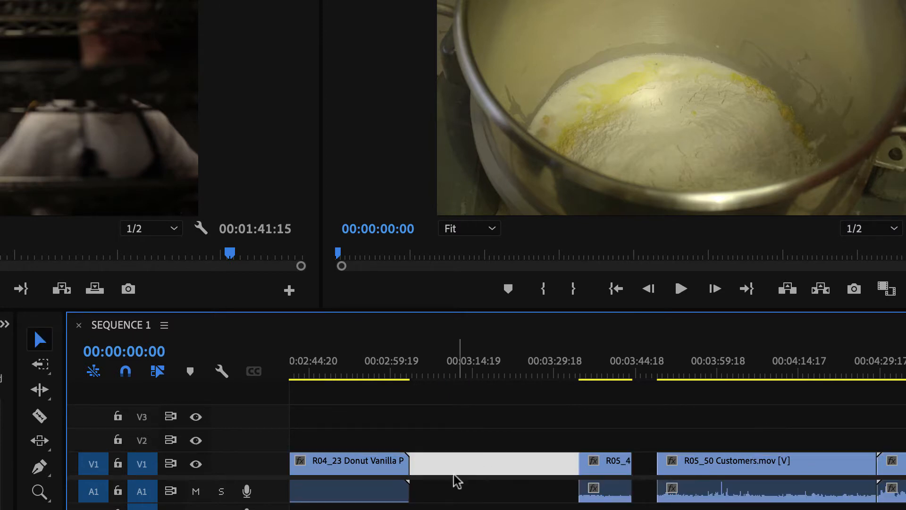
Step: Select the R04_23 Donut Vanilla clip and all clips before it with Track Select Backward, and clear the selection
left_click(41, 365)
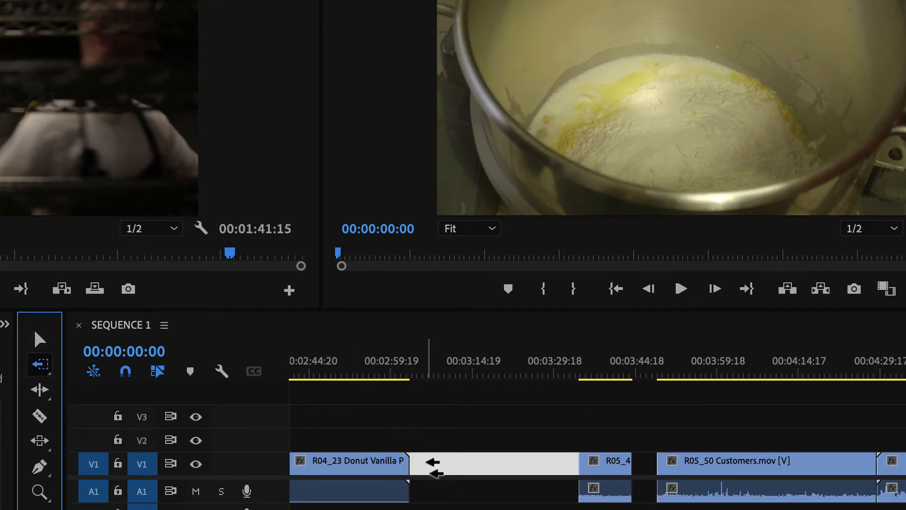
left_click(357, 467)
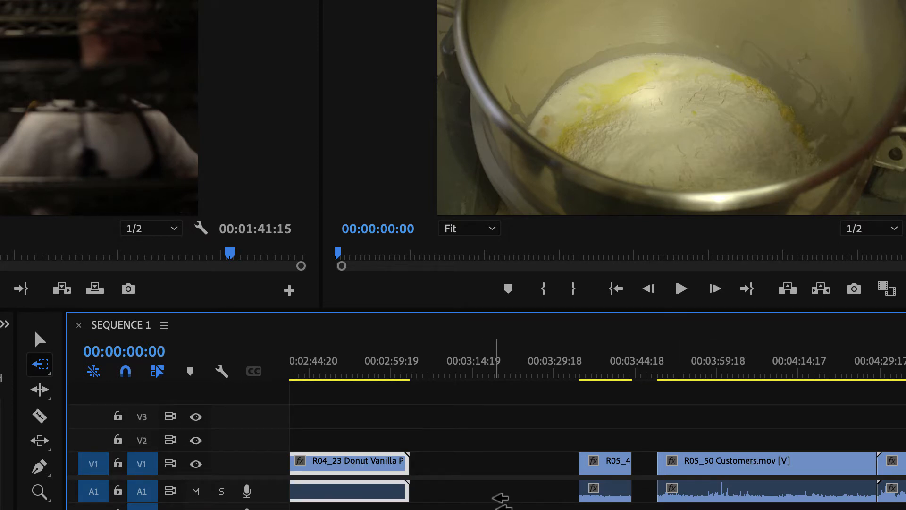
scroll(597, 444, "left", 15)
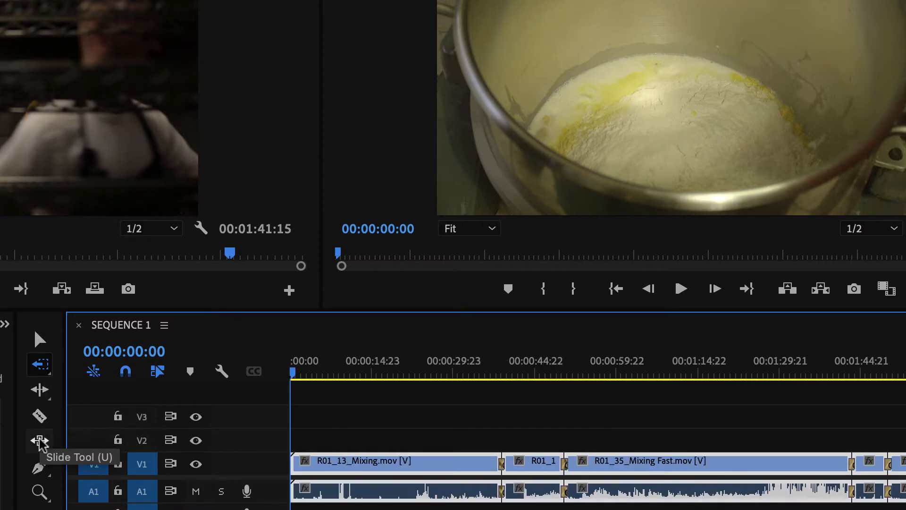
left_click(37, 390)
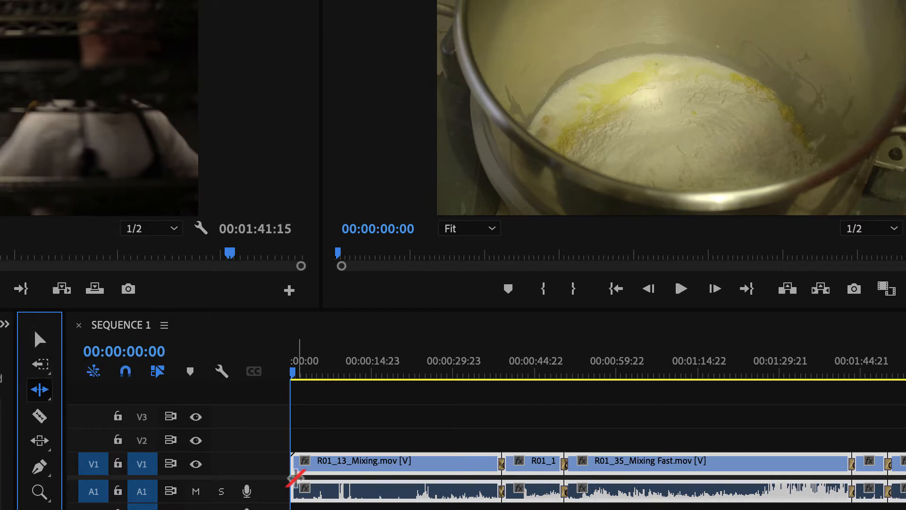
key("v")
left_click(372, 415)
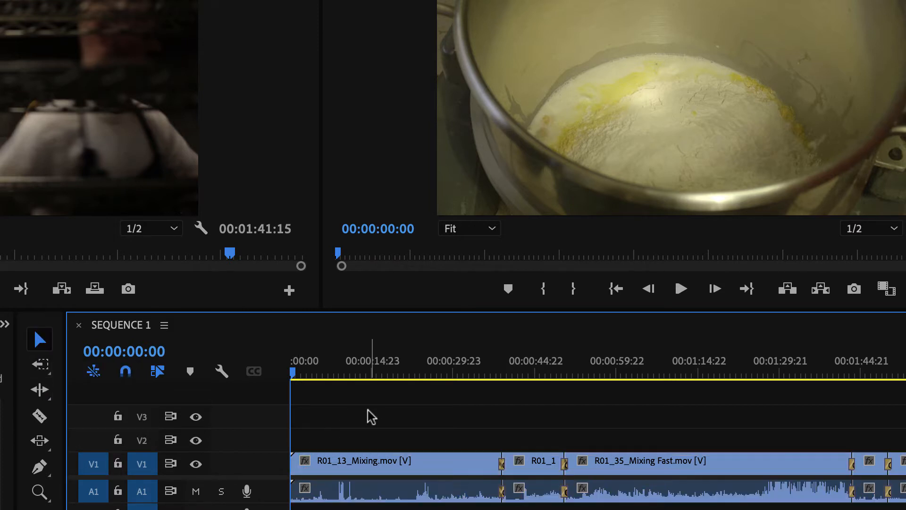
Step: Trim R01_13_Mixing.mov with the Ripple Edit tool by about 15 seconds at its start and 13 at its end, and undo both trims
left_click(40, 389)
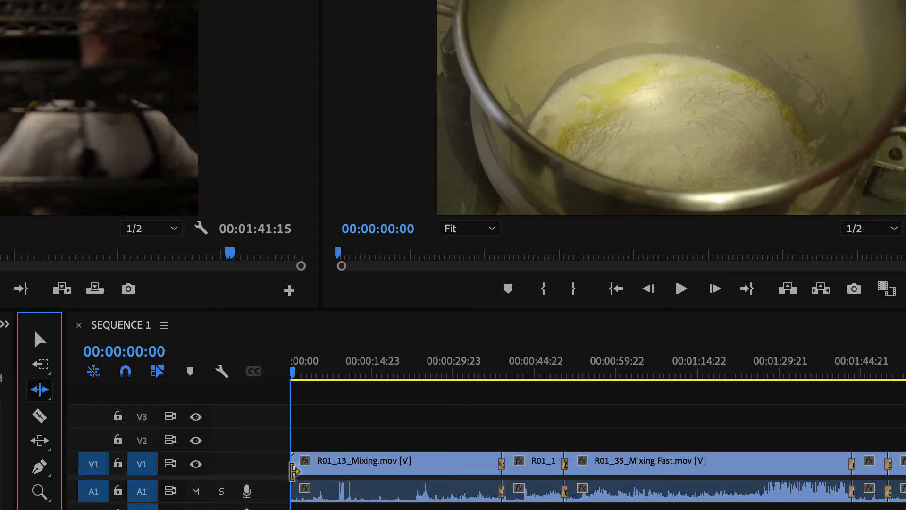
left_click_drag(294, 471, 373, 478)
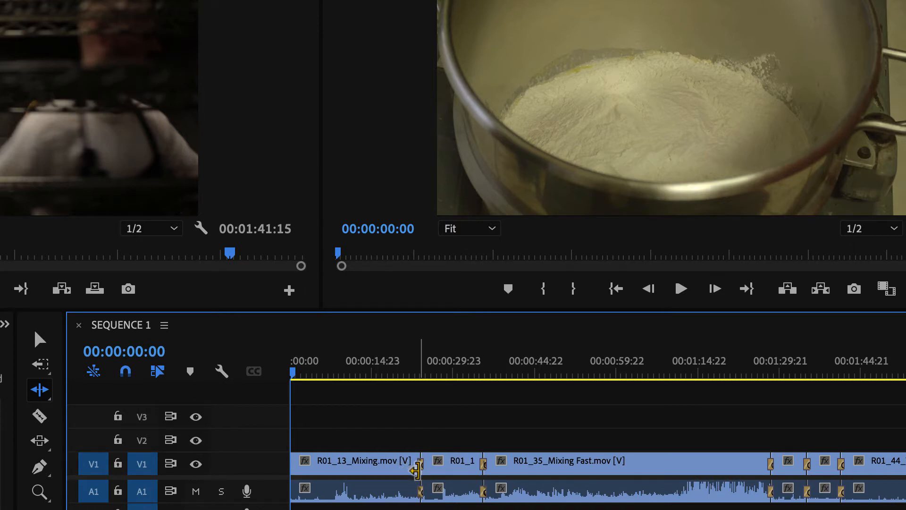
left_click_drag(415, 469, 343, 471)
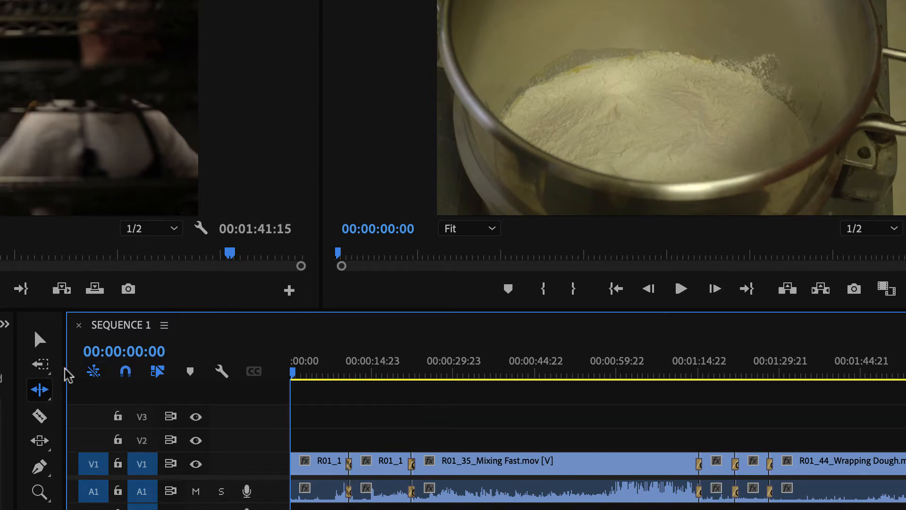
key("ctrl+z")
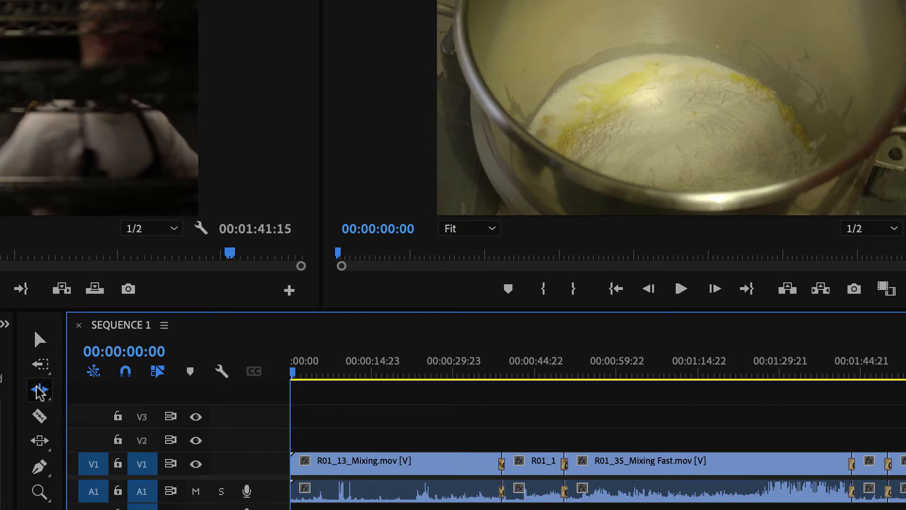
Step: Roll the cut after R01_13_Mixing.mov forward about 4 seconds with the Rolling Edit tool and adjust the cut before R01_35_Mixing Fast.mov
left_click(38, 390)
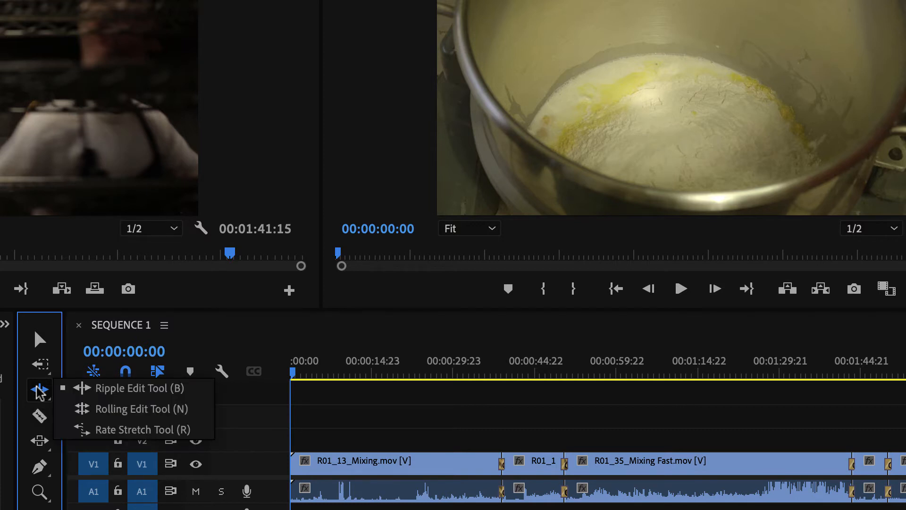
left_click(87, 410)
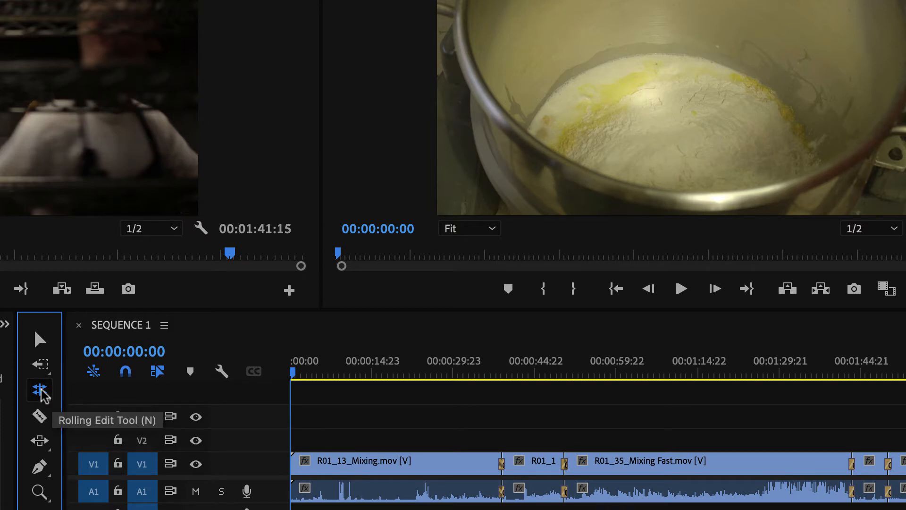
left_click_drag(500, 472, 533, 483)
left_click(563, 472)
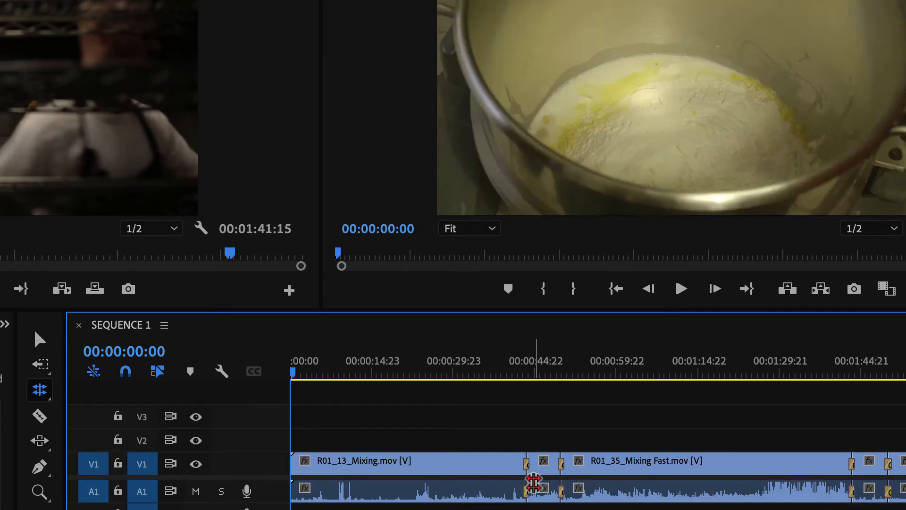
Step: Roll the cut after R01_35_Mixing Fast.mov back about 4 seconds, and ripple-trim the end of R01_13_Mixing.mov by about 15 seconds
left_click_drag(851, 471, 761, 482)
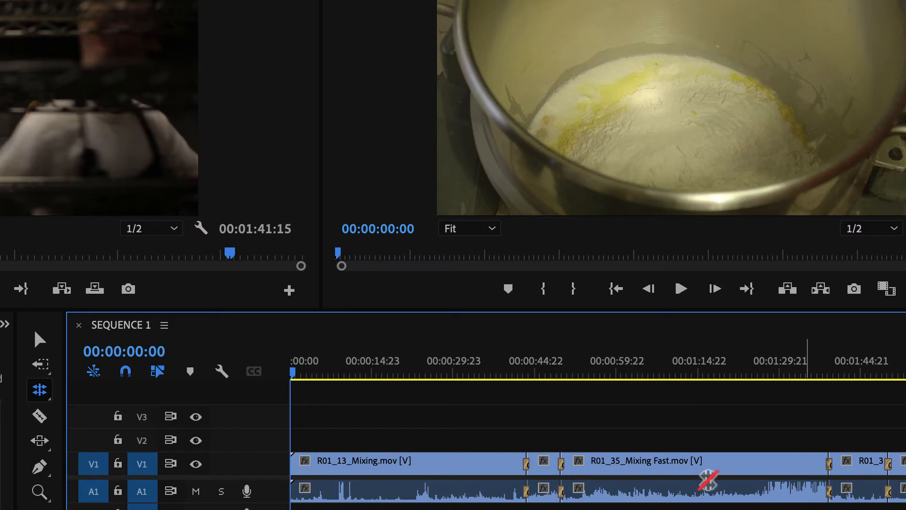
left_click(39, 389)
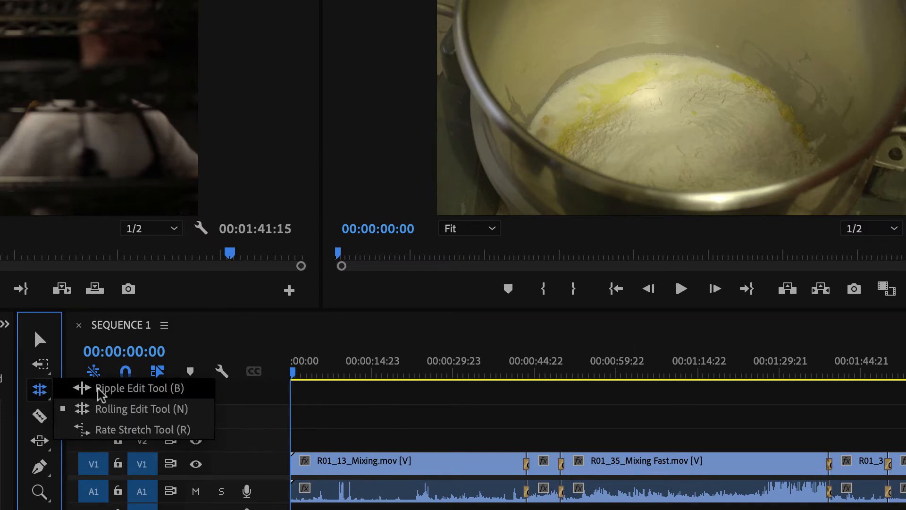
left_click(99, 390)
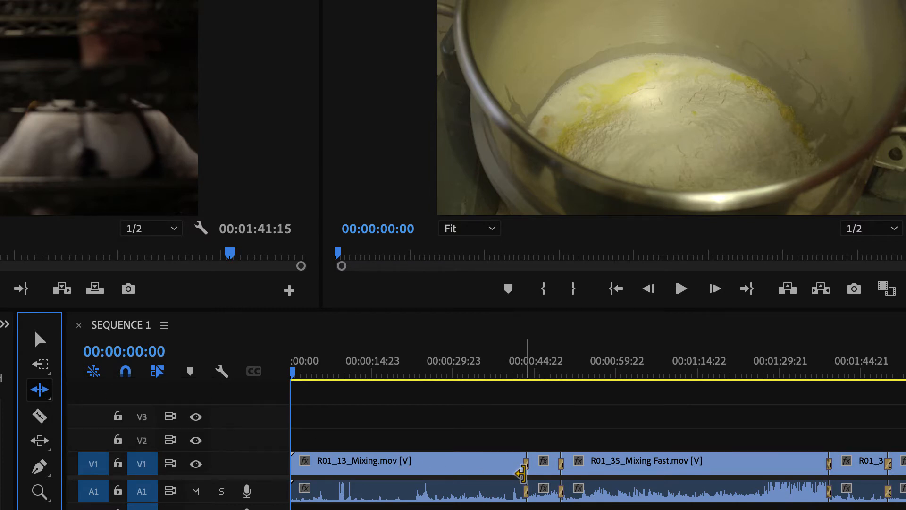
left_click_drag(521, 473, 446, 473)
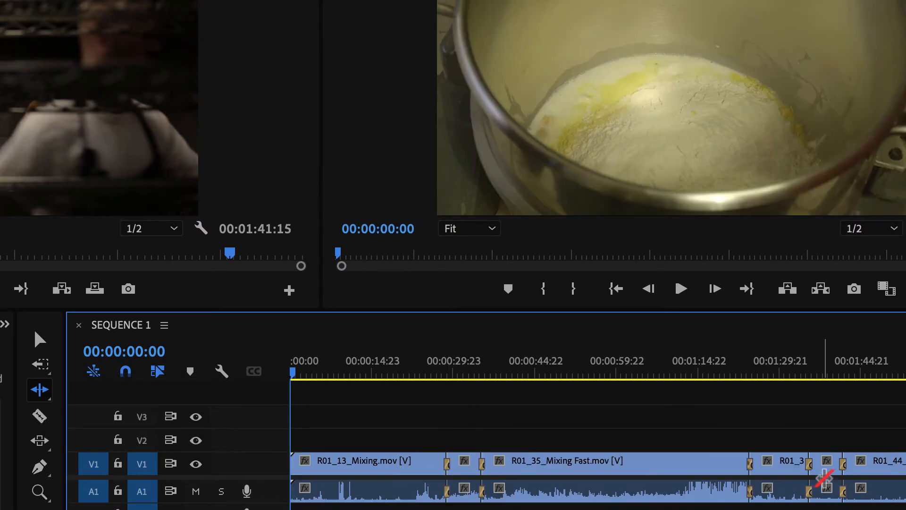
Step: Roll the cut after R01_35_Mixing Fast.mov forward about 5 seconds with the Rolling Edit tool
left_click(43, 394)
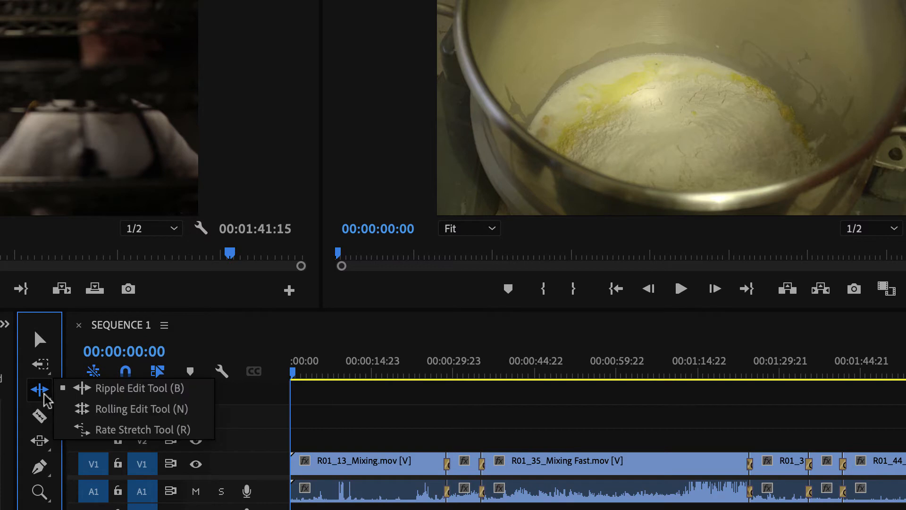
left_click(92, 410)
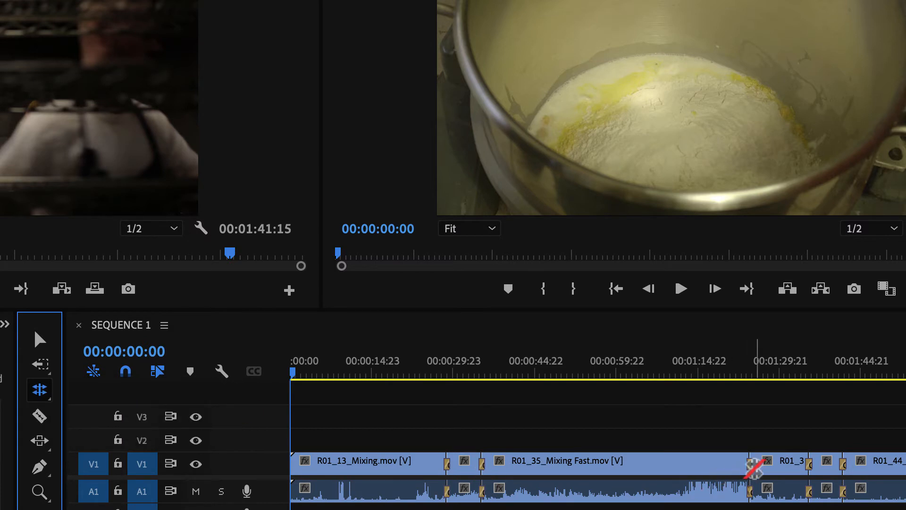
left_click_drag(751, 470, 774, 479)
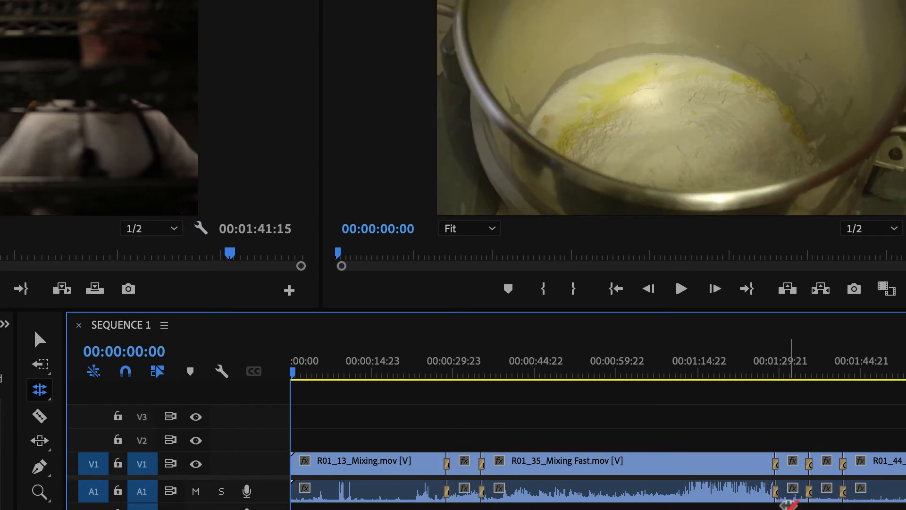
Step: Speed up R01_13_Mixing.mov to a duration of about 8.5 seconds with the Rate Stretch tool, and undo the stretch
left_click_drag(40, 389, 116, 430)
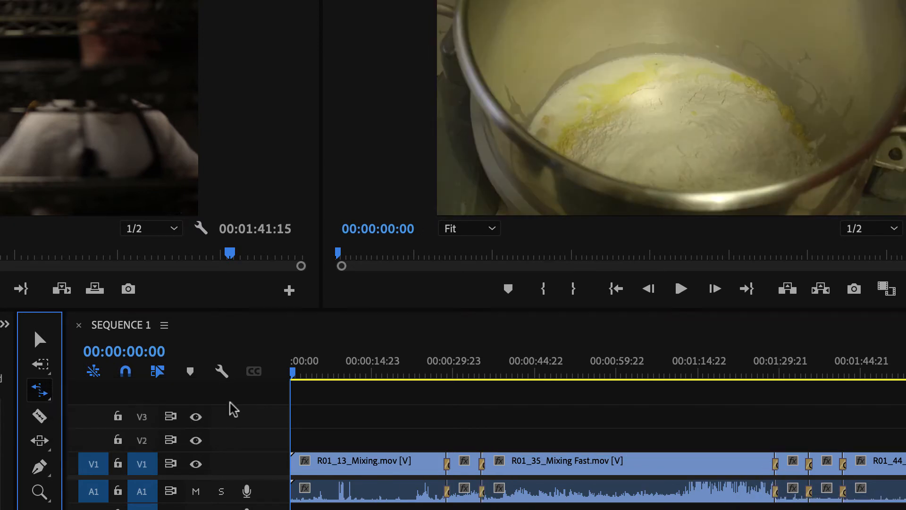
left_click_drag(293, 374, 315, 425)
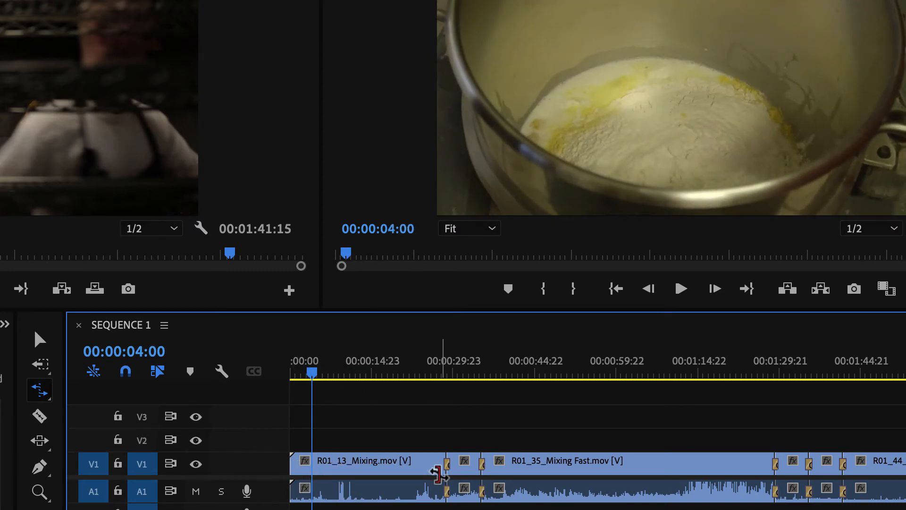
left_click_drag(441, 473, 333, 478)
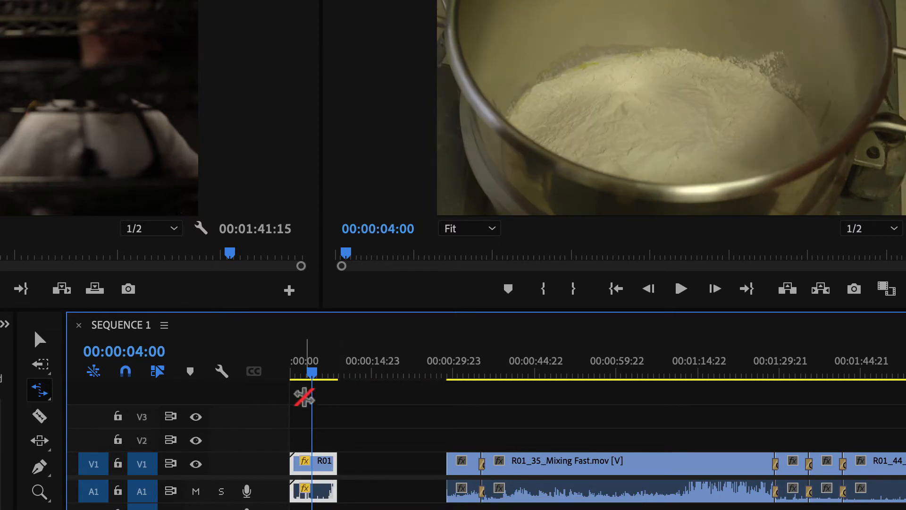
left_click_drag(310, 376, 334, 389)
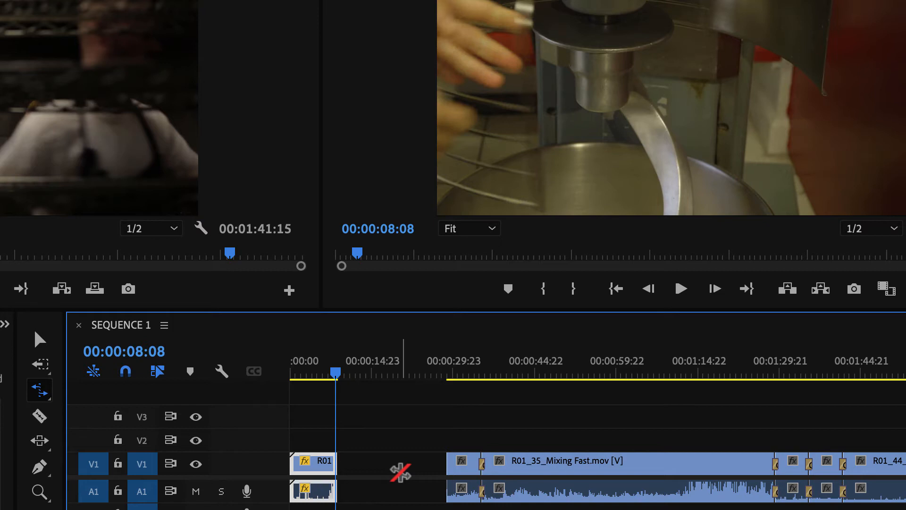
key("ctrl+z")
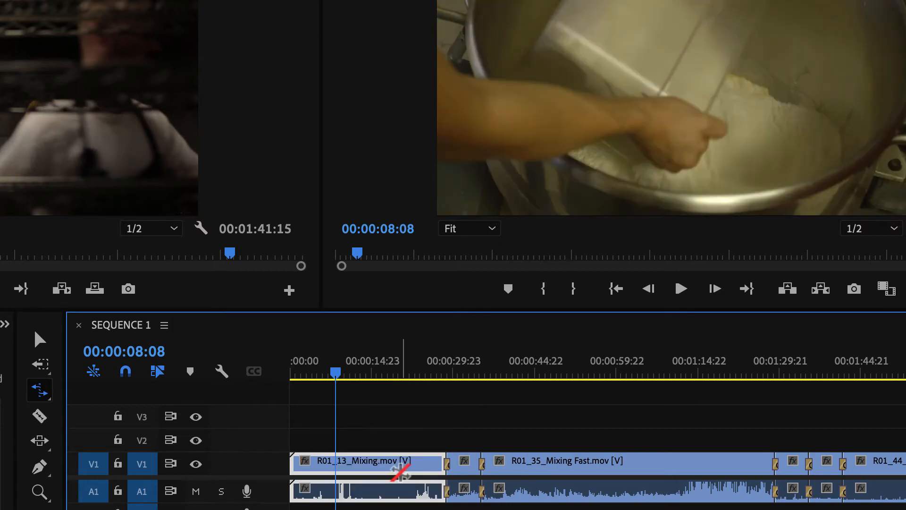
Step: Split R01_13_Mixing.mov at 00:00:12:03 with the Razor tool
left_click(40, 416)
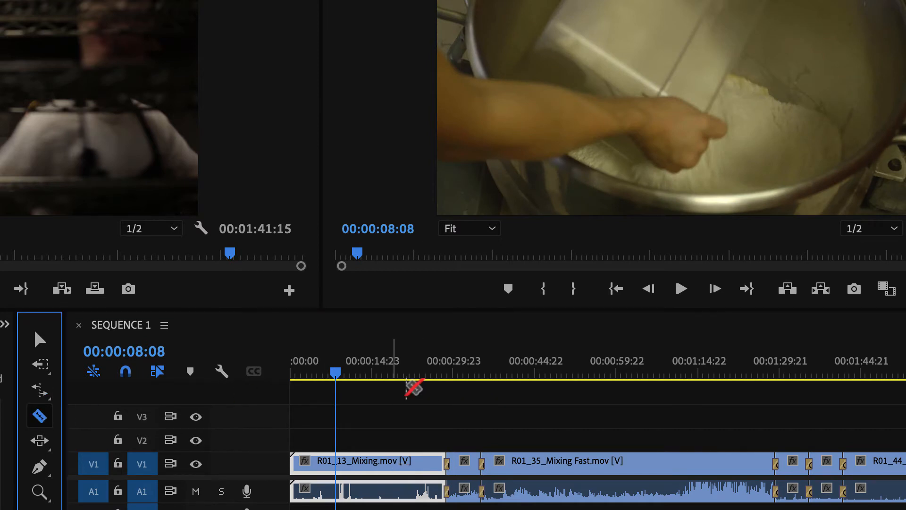
left_click_drag(334, 373, 356, 377)
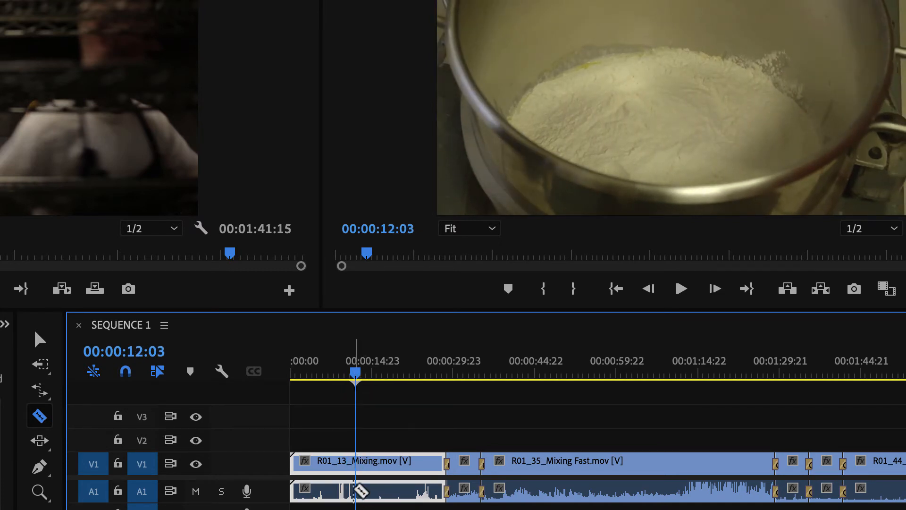
left_click(362, 467)
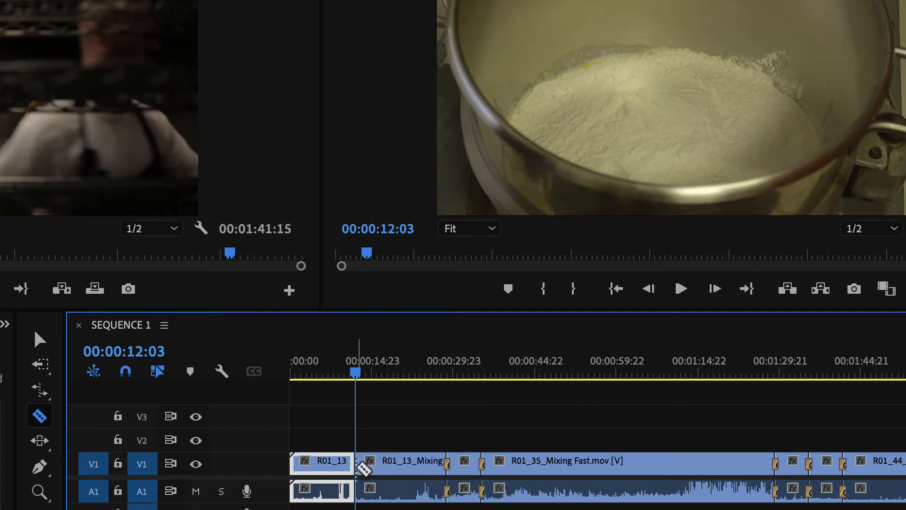
Step: Ripple-delete the second part of the split R01_13_Mixing.mov clip
left_click_drag(355, 372, 320, 376)
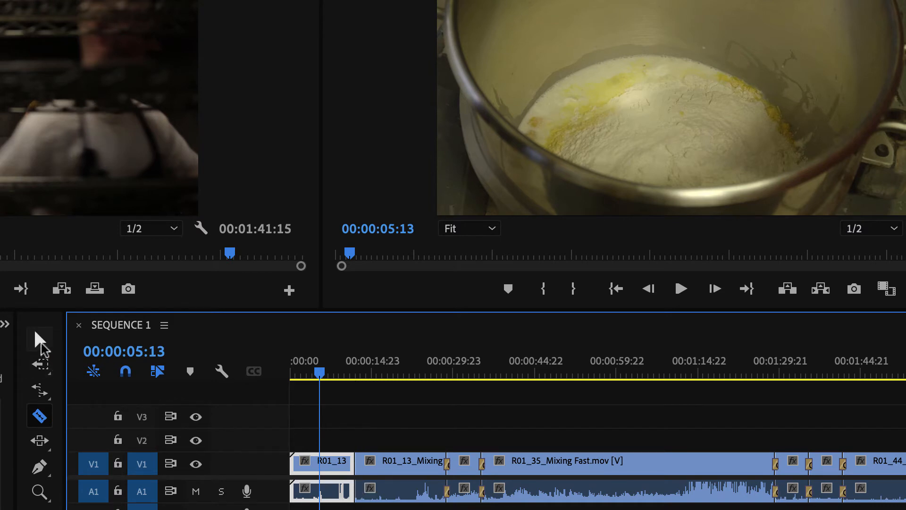
key("v")
left_click(405, 489)
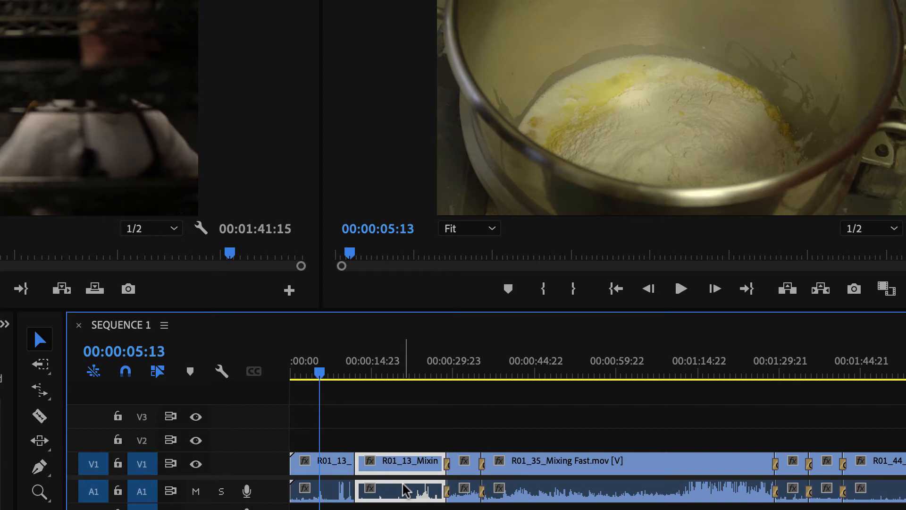
right_click(405, 489)
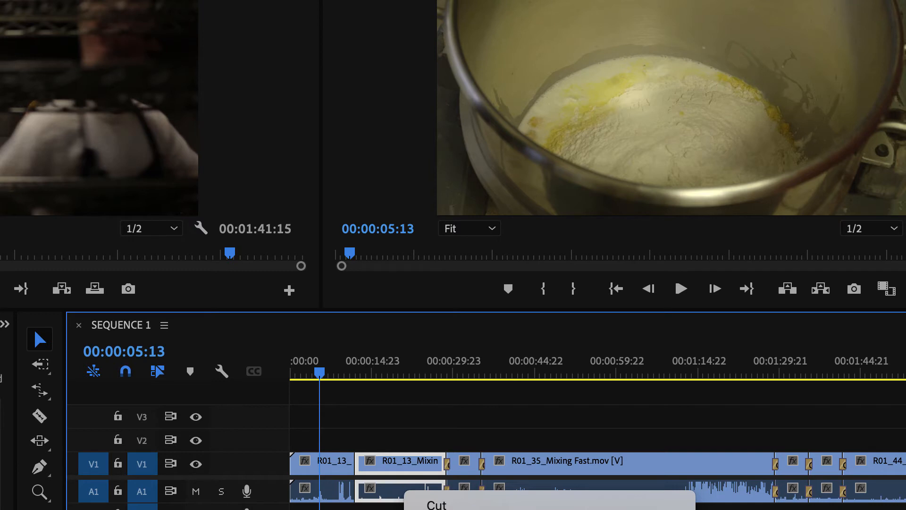
left_click(453, 508)
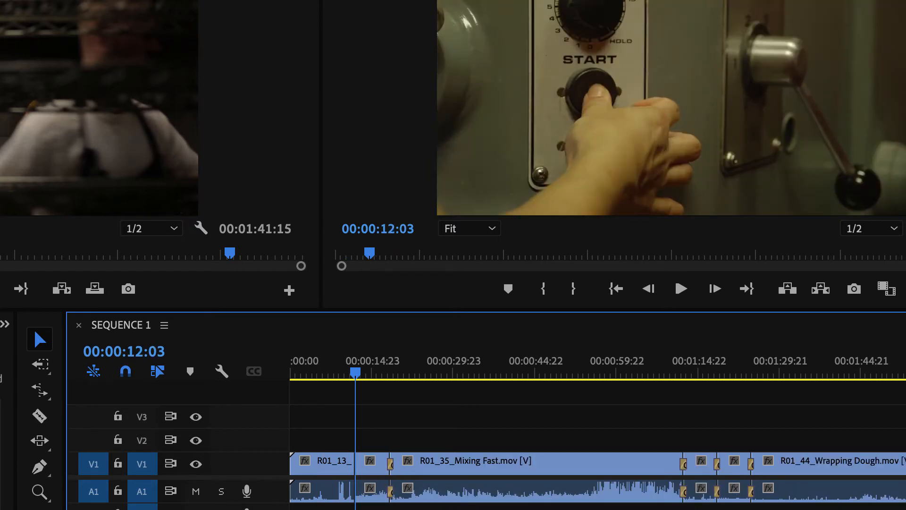
Step: Move the R05_4 clip against the start of R05_50 Customers.mov to close the gap, and switch to the Slip tool
scroll(521, 491, "right", 15)
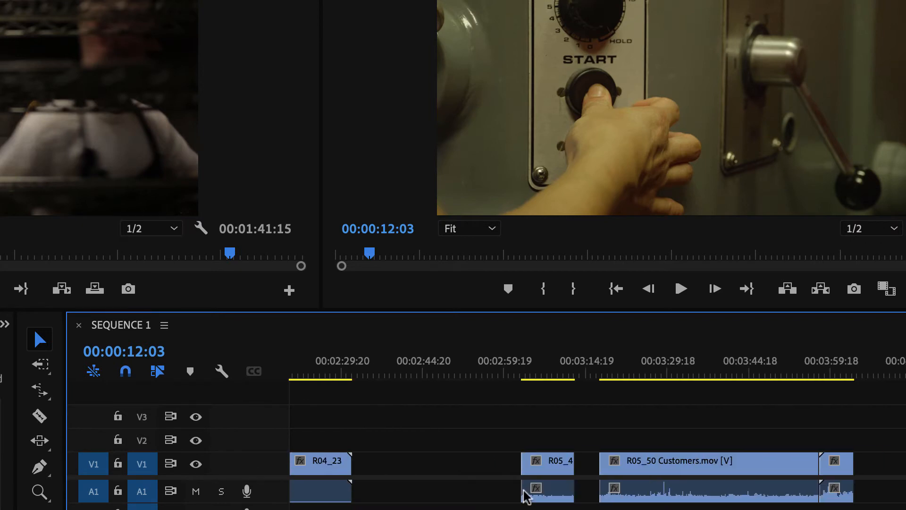
scroll(500, 490, "left", 2)
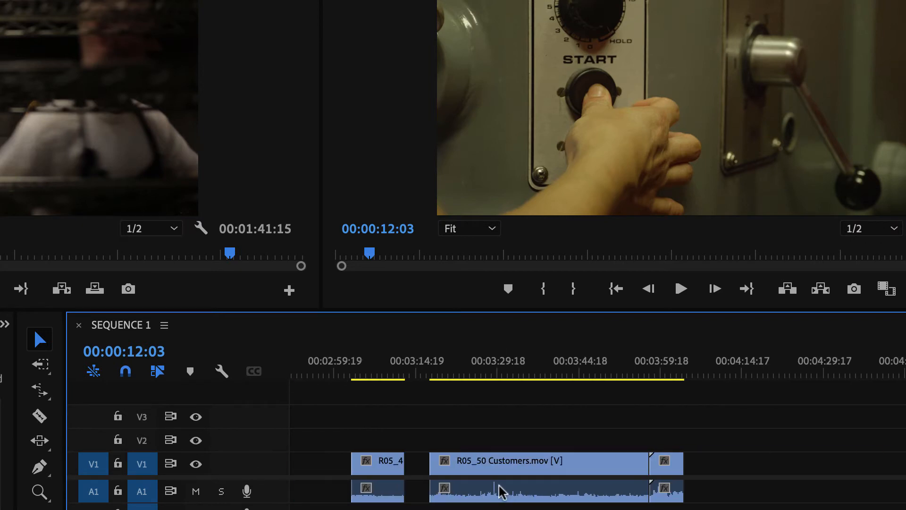
left_click_drag(392, 463, 418, 465)
left_click(40, 440)
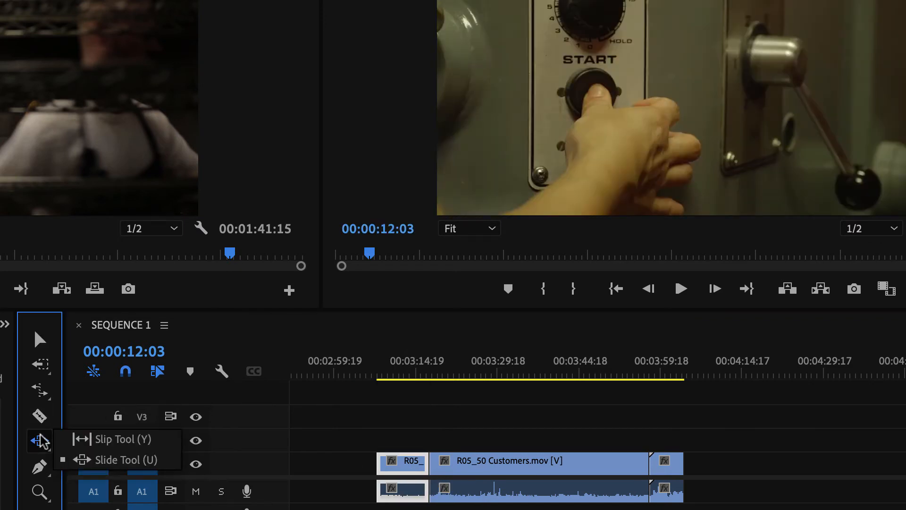
left_click(96, 438)
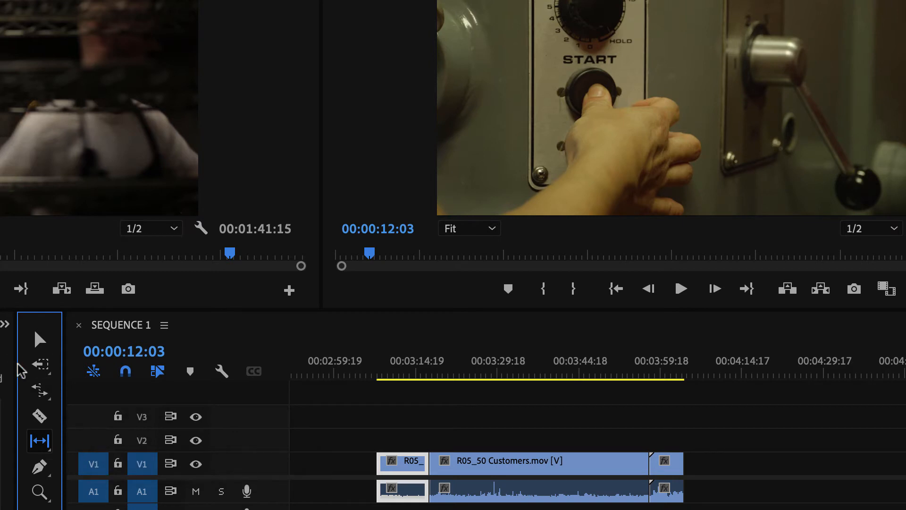
left_click(41, 393)
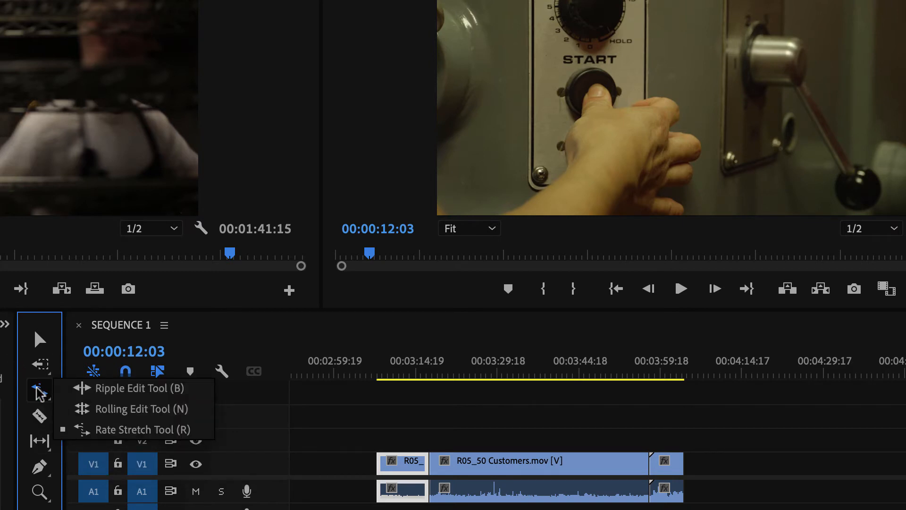
left_click(39, 441)
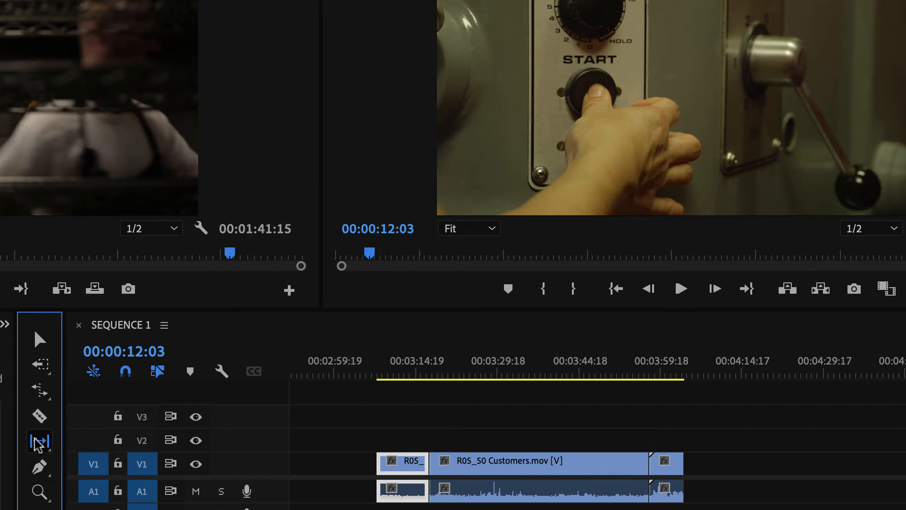
Step: Review the footage around the cut into R05_50 Customers.mov, and scrub on through that clip to 00:03:52:14
left_click(414, 374)
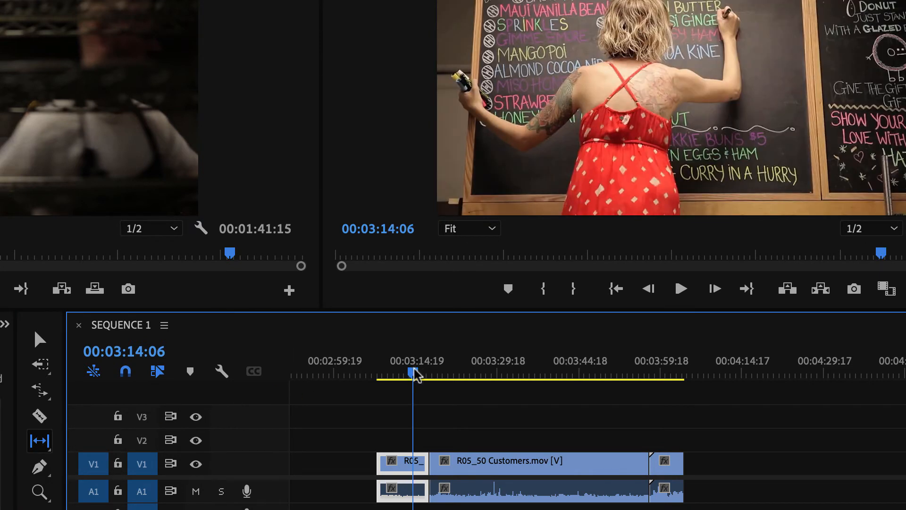
mouse_move(415, 373)
left_mouse_down()
mouse_move(449, 380)
mouse_move(417, 380)
mouse_move(432, 378)
left_mouse_up()
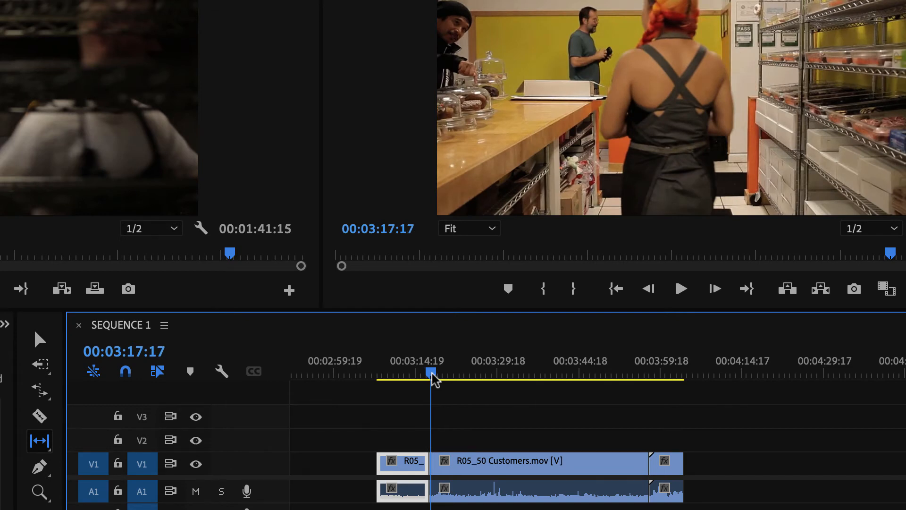
key("Left")
key("Left")
key("Left")
key("Left")
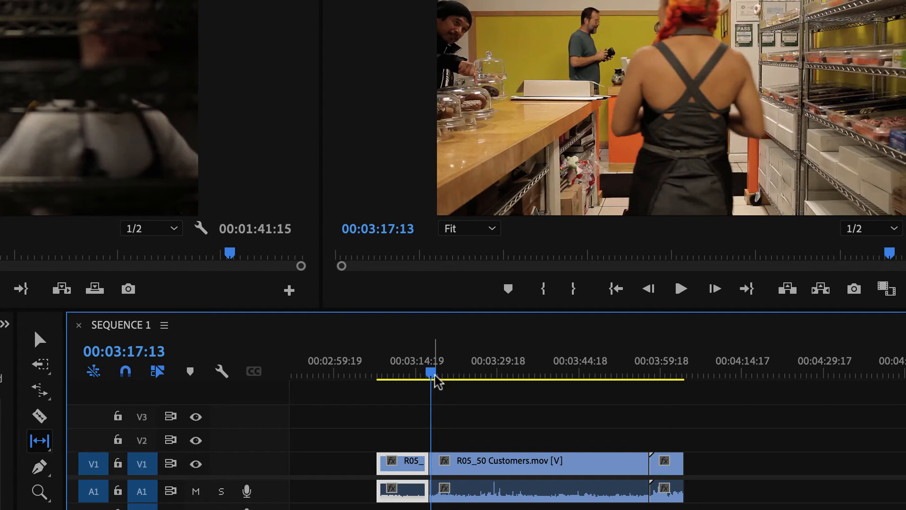
left_click_drag(435, 376, 622, 398)
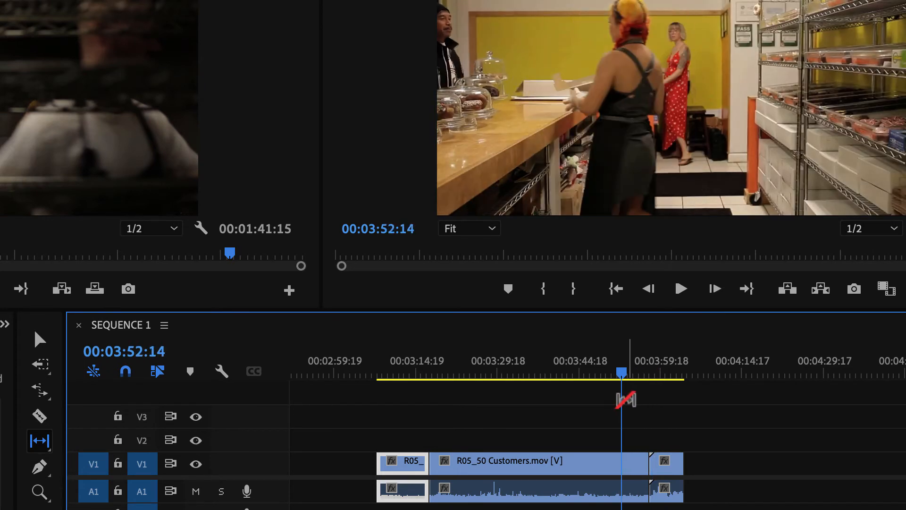
Step: Slip the content of R05_50 Customers.mov by about 7 seconds towards later source footage with the Slip tool
left_click(40, 441)
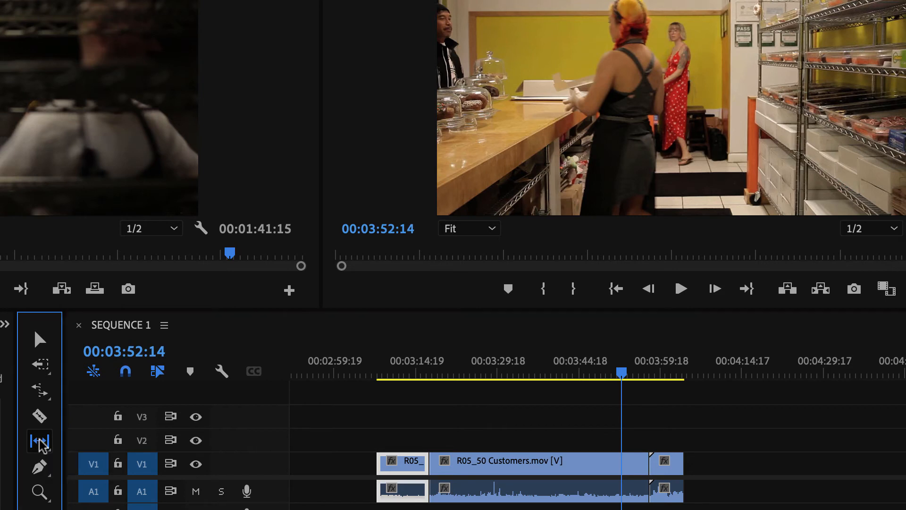
left_click(102, 441)
left_click(505, 461)
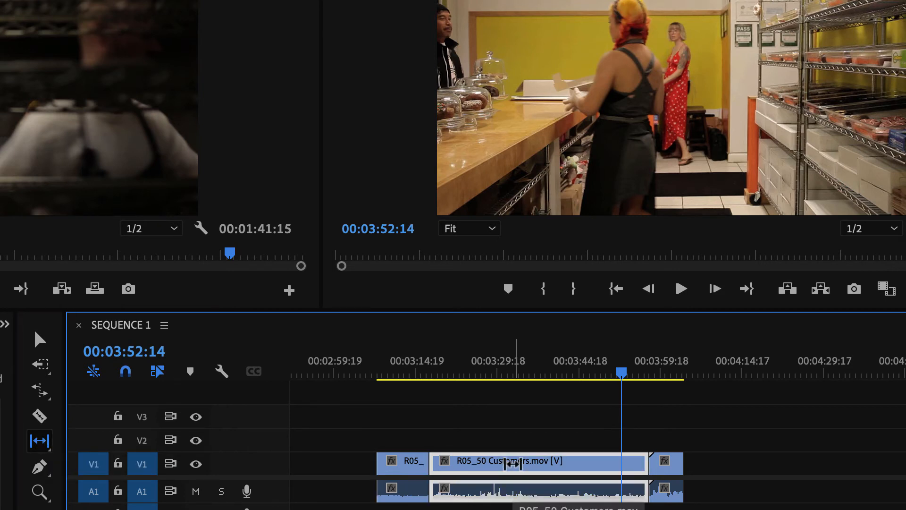
left_click_drag(512, 464, 504, 465)
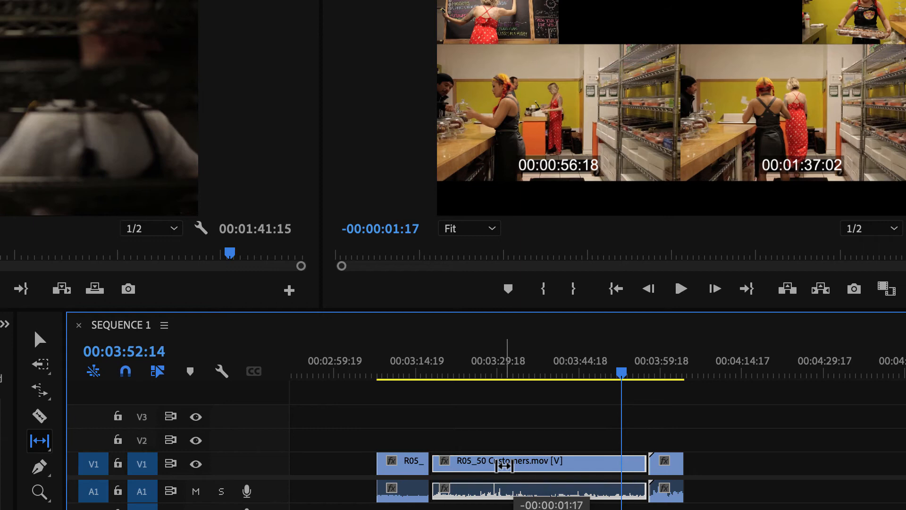
left_click_drag(503, 466, 501, 464)
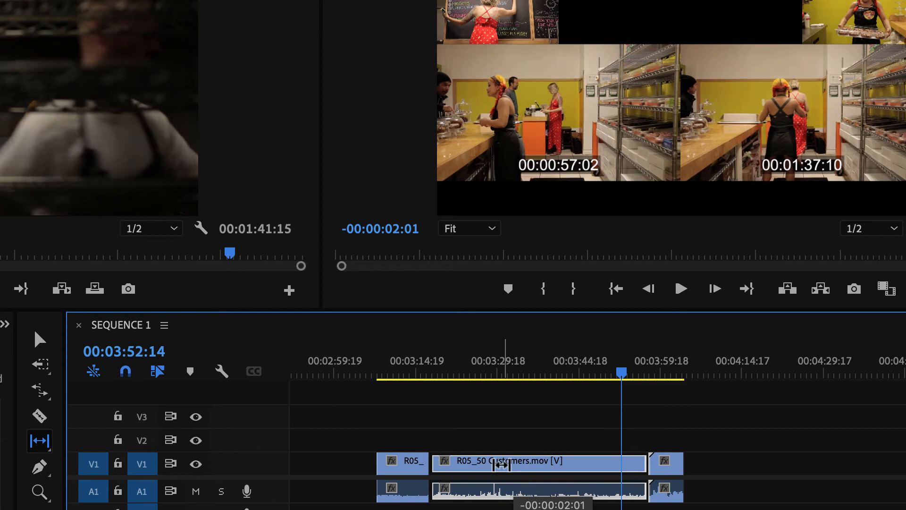
left_click_drag(501, 465, 475, 464)
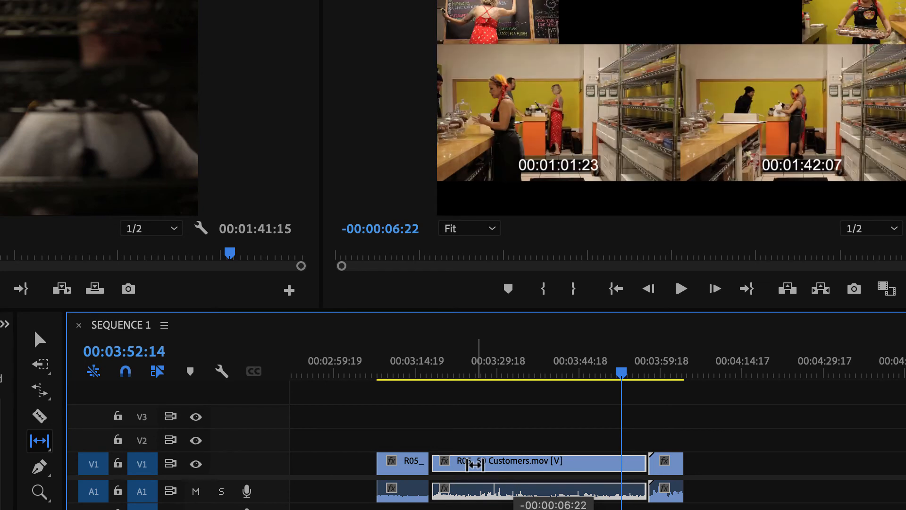
left_click_drag(475, 464, 477, 460)
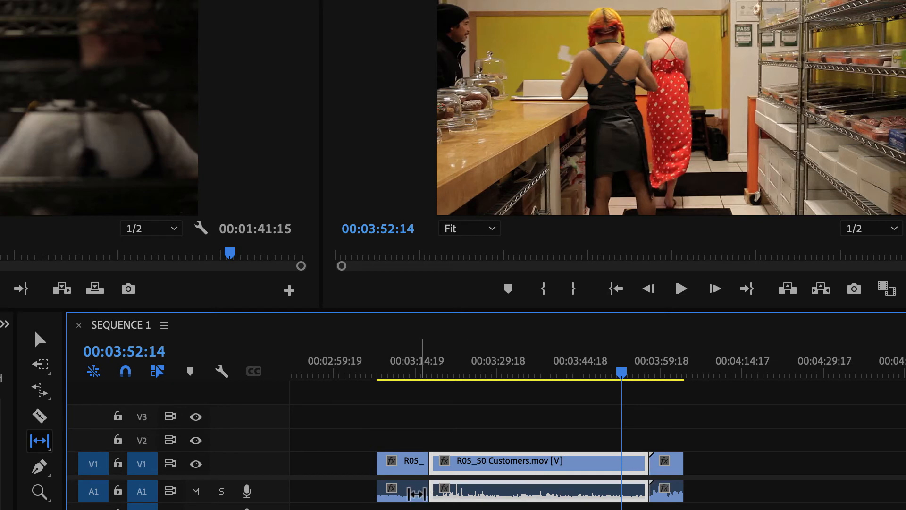
Step: From playhead position 00:03:18:22, slide R05_50 Customers.mov about 6 seconds later with the Slide tool, and switch back to the Slip tool
left_click_drag(622, 374, 438, 390)
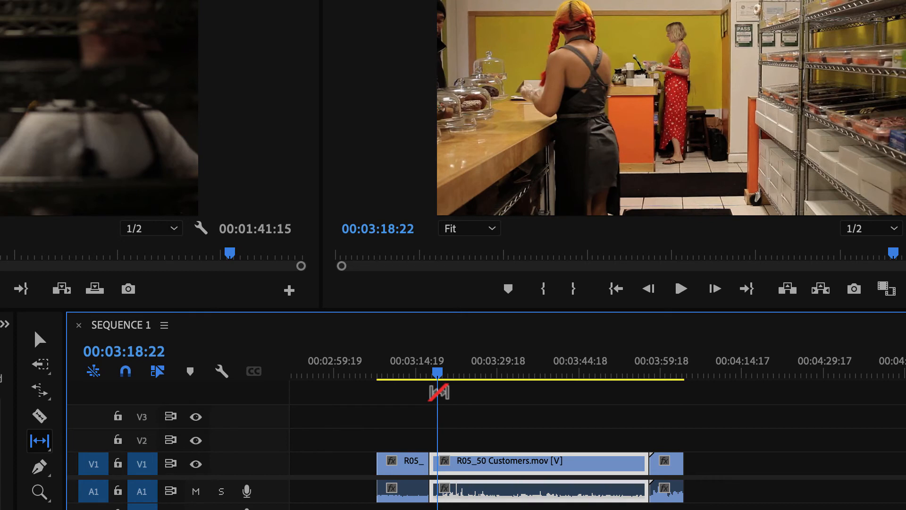
left_click_drag(39, 442, 90, 458)
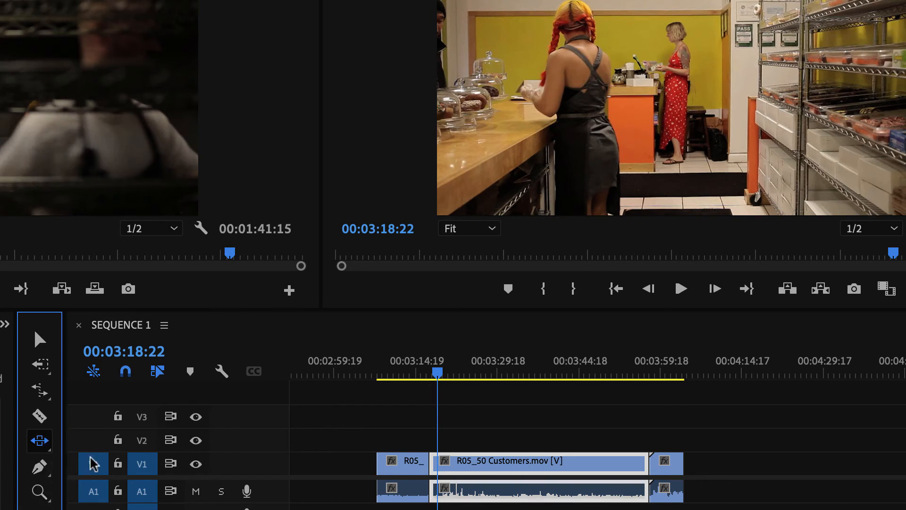
left_click_drag(491, 467, 573, 476)
left_click_drag(572, 474, 548, 484)
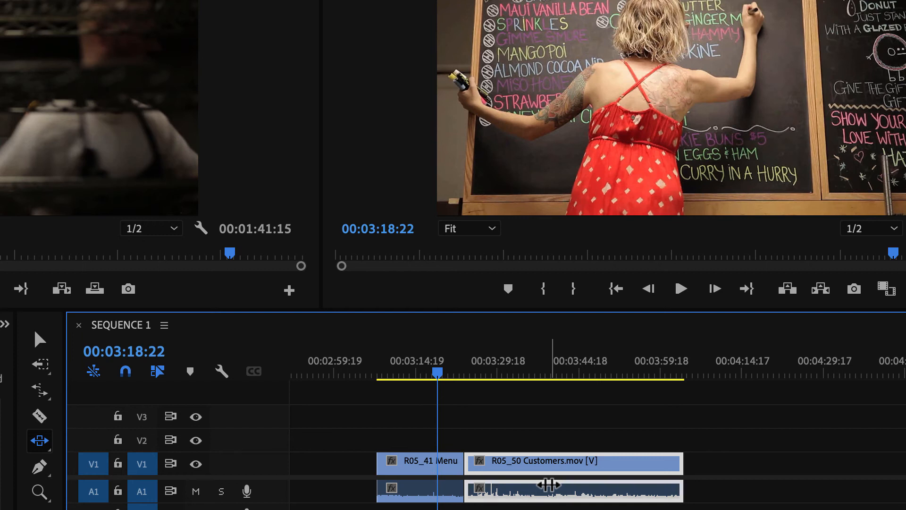
left_click(39, 442)
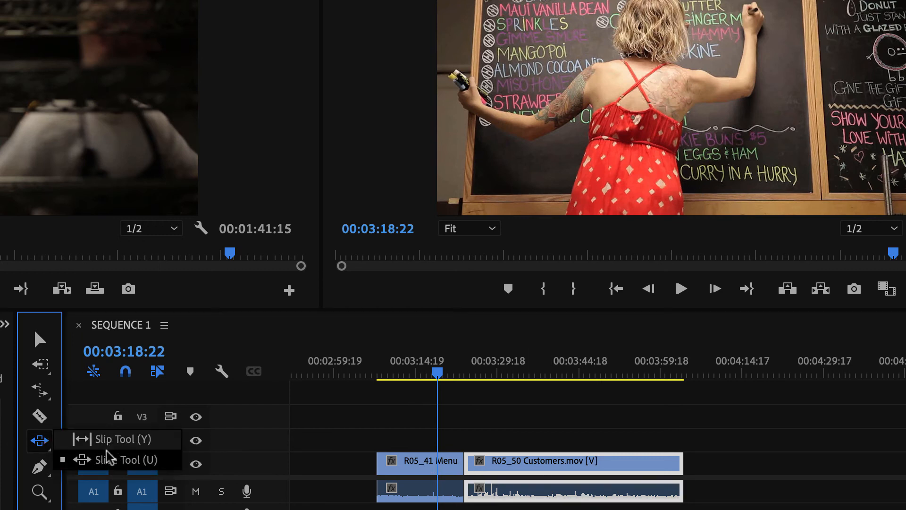
left_click(102, 444)
Step: Try the Pen tool on the R05_50 Customers.mov audio, return to the Selection tool, and expand the audio tracks' height
left_click(38, 467)
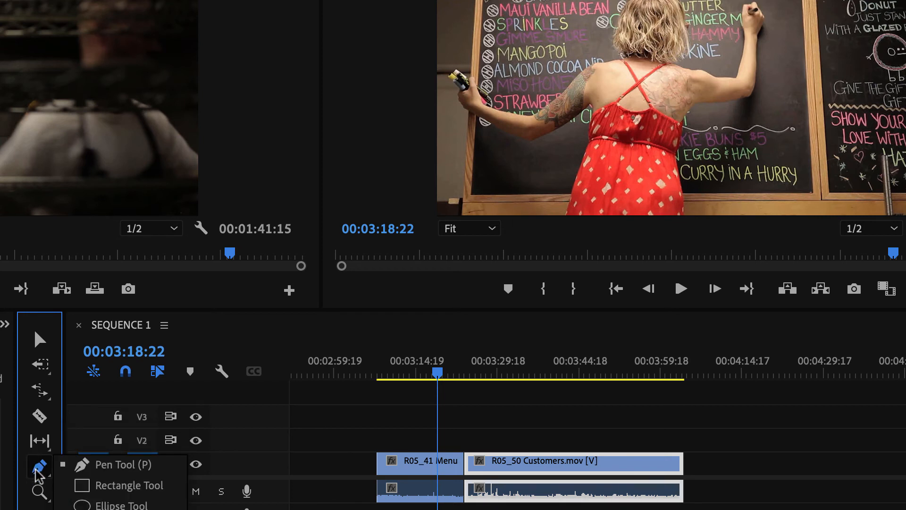
left_click(95, 468)
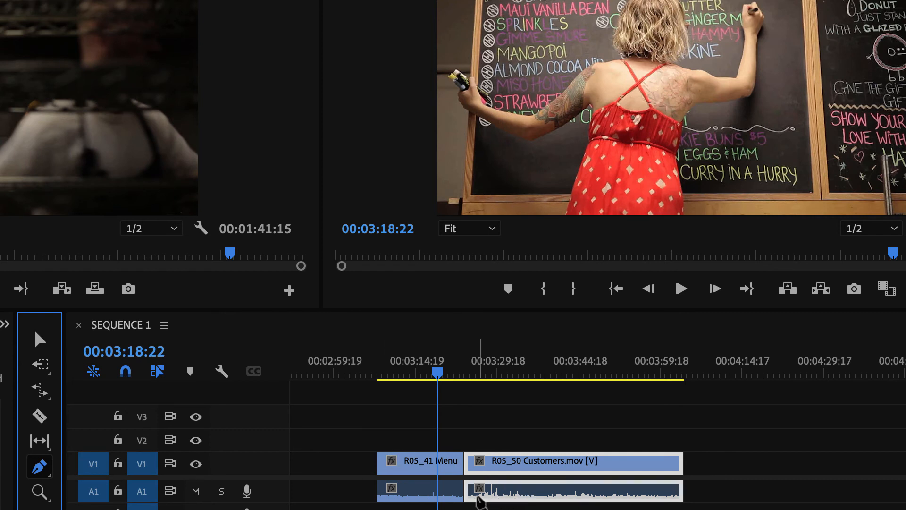
left_click(467, 494)
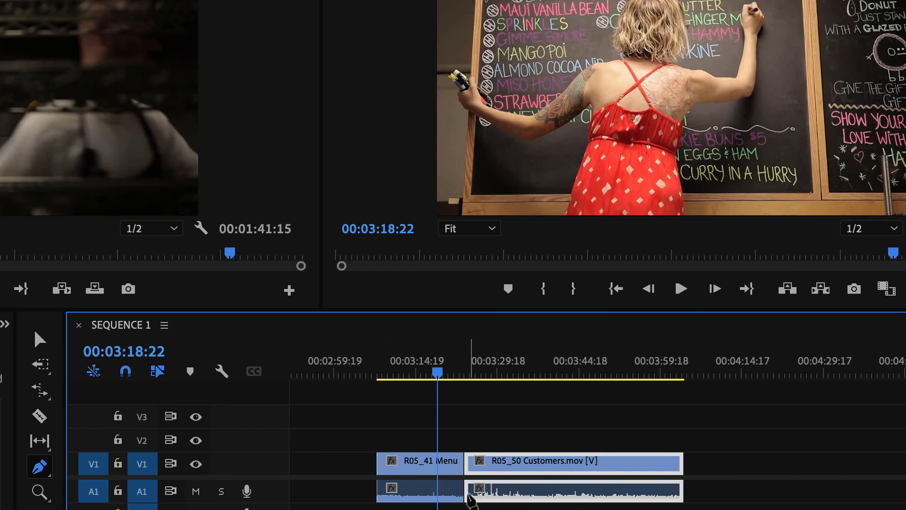
key("v")
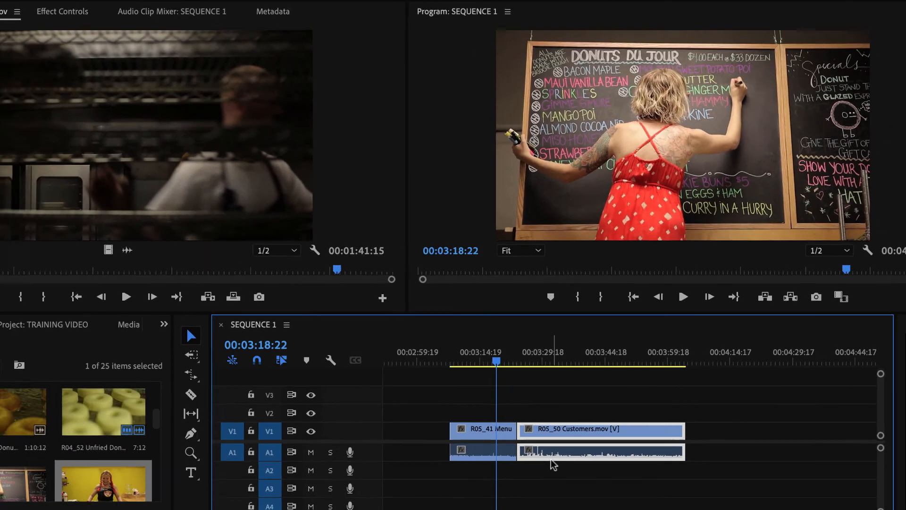
key("alt+equal")
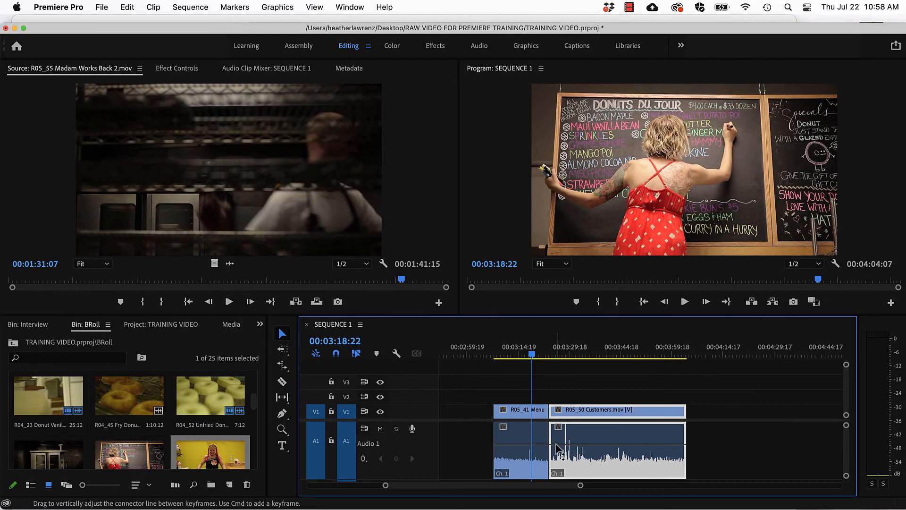
Step: Add three volume keyframes to the R05_50 Customers.mov audio with the Pen tool, lowering the last one to ramp the level down
left_click(282, 413)
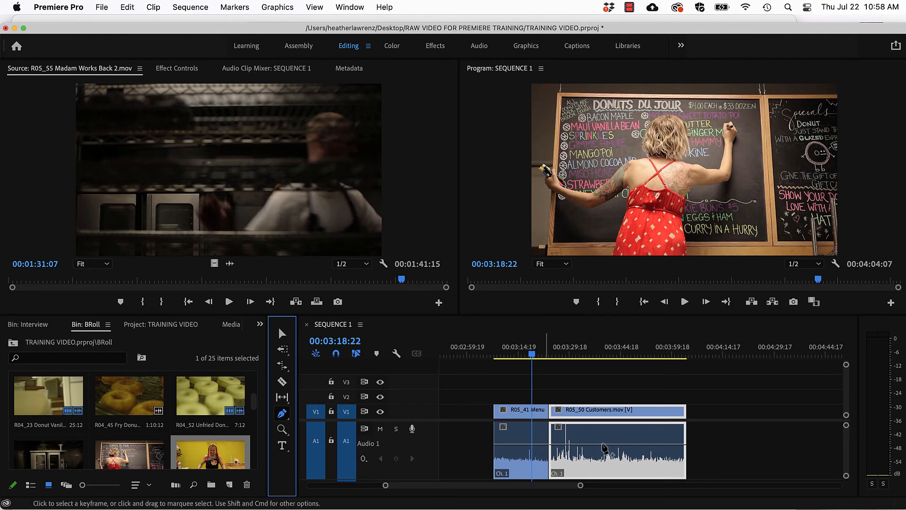
left_click(557, 444)
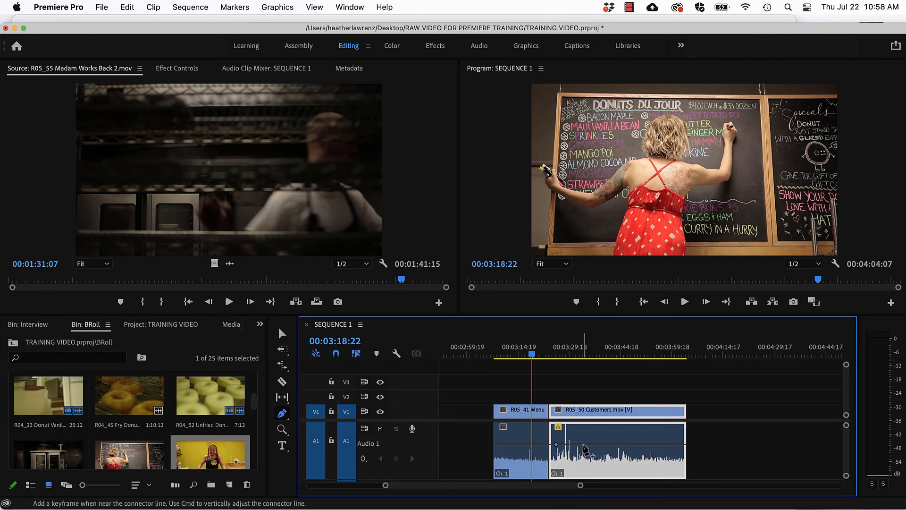
left_click(583, 444)
left_click_drag(619, 444, 622, 458)
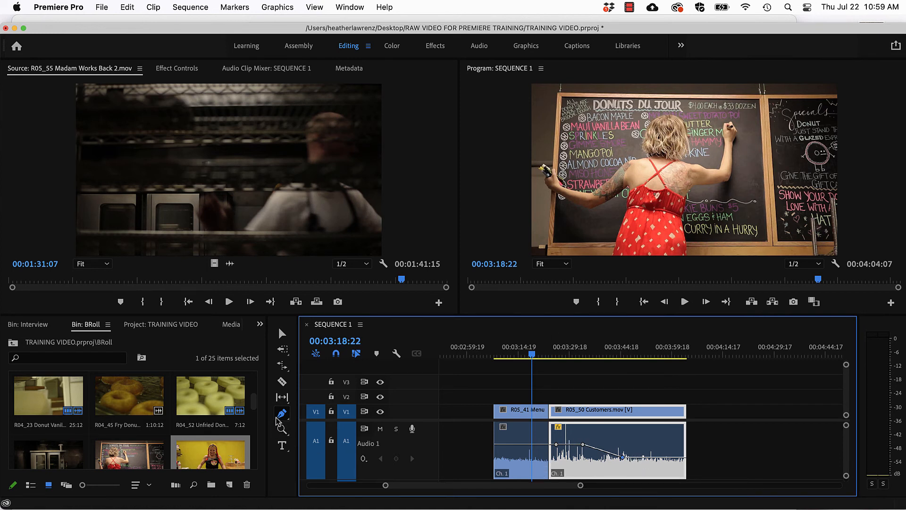
Step: Draw a rectangle about 40% of the frame's width and height over the chalkboard in the Program monitor with the Rectangle tool
left_click_drag(275, 417, 319, 425)
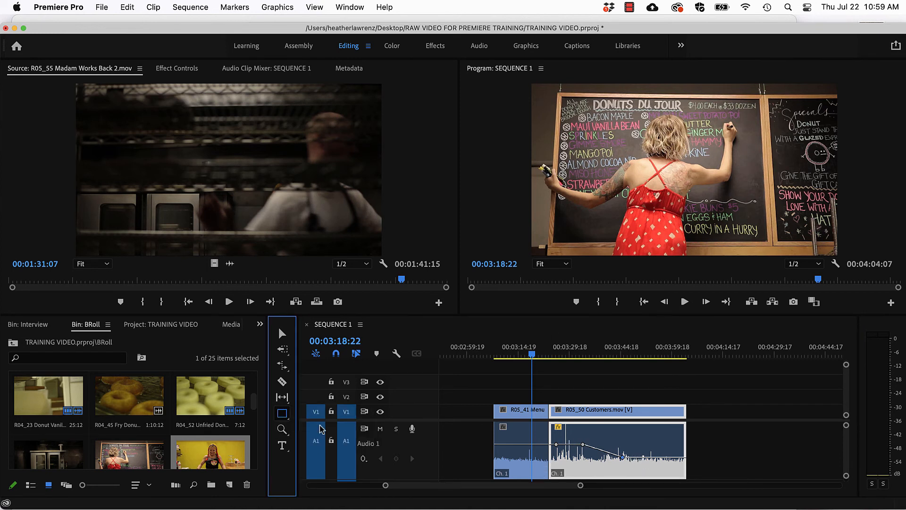
mouse_move(574, 127)
left_mouse_down()
mouse_move(684, 196)
mouse_move(697, 194)
left_mouse_up()
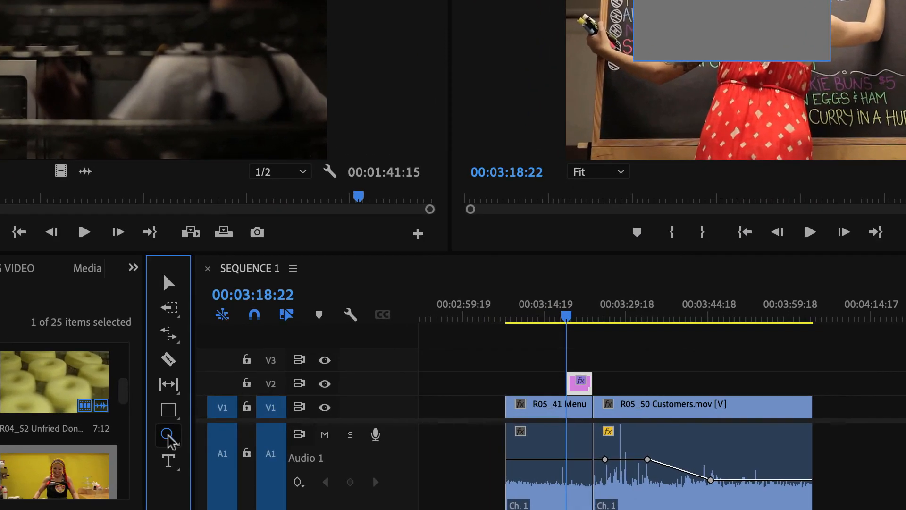
Step: Magnify the timeline around R05_41 Menu Adjust.mov with the Zoom tool, and zoom out to see the whole sequence
key("z")
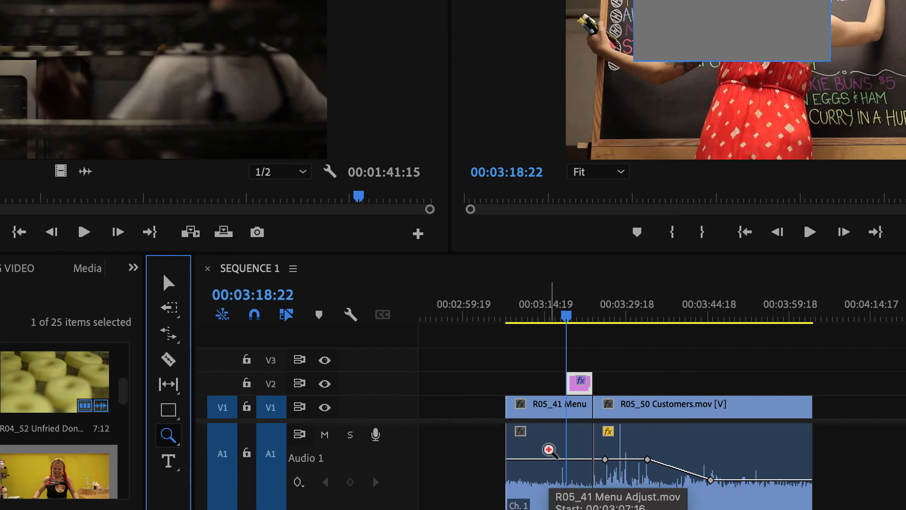
left_click(177, 436)
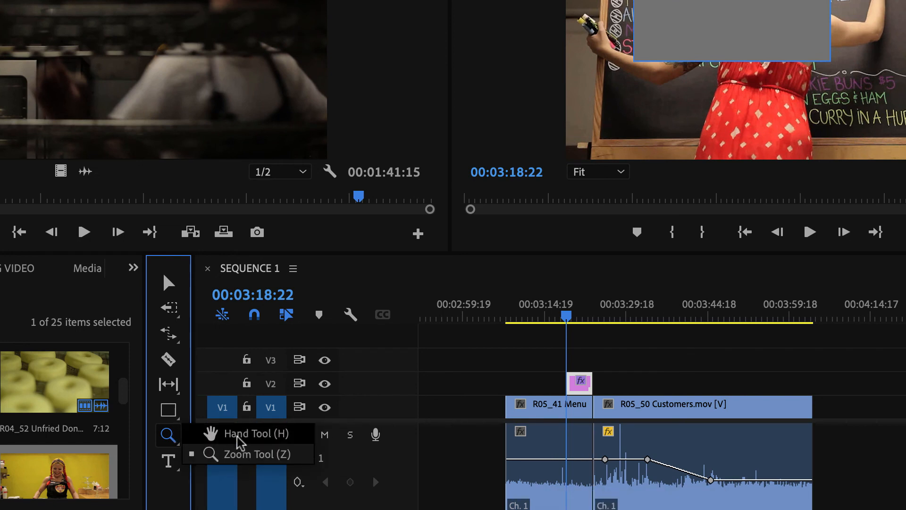
left_click(221, 453)
left_click(610, 404)
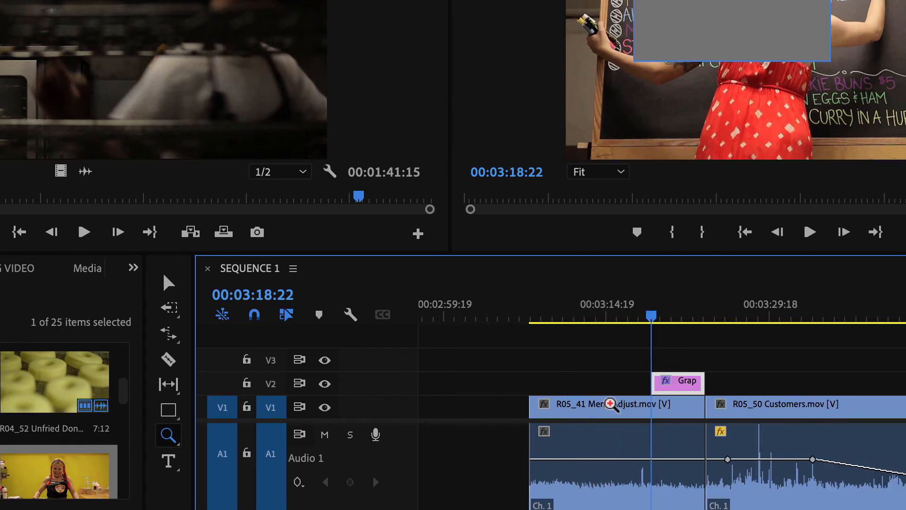
left_click(610, 404)
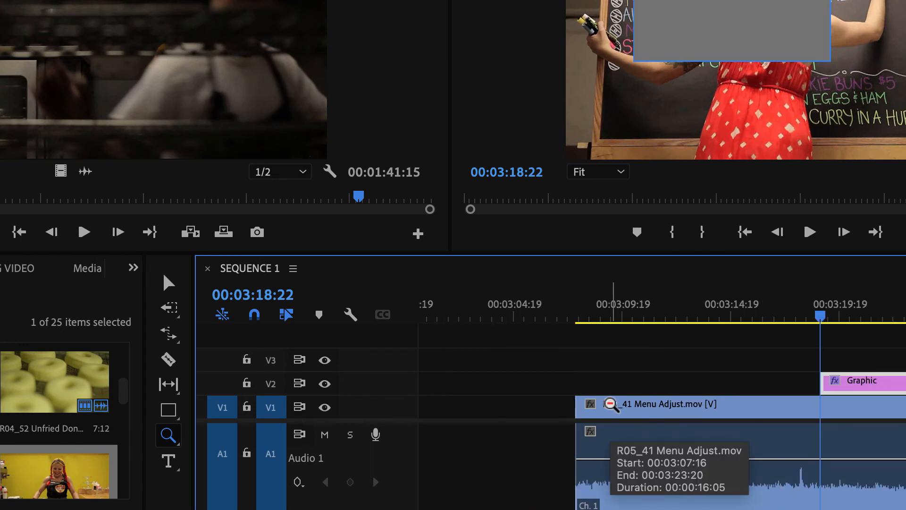
left_click(610, 403, "alt")
left_click(610, 404, "alt")
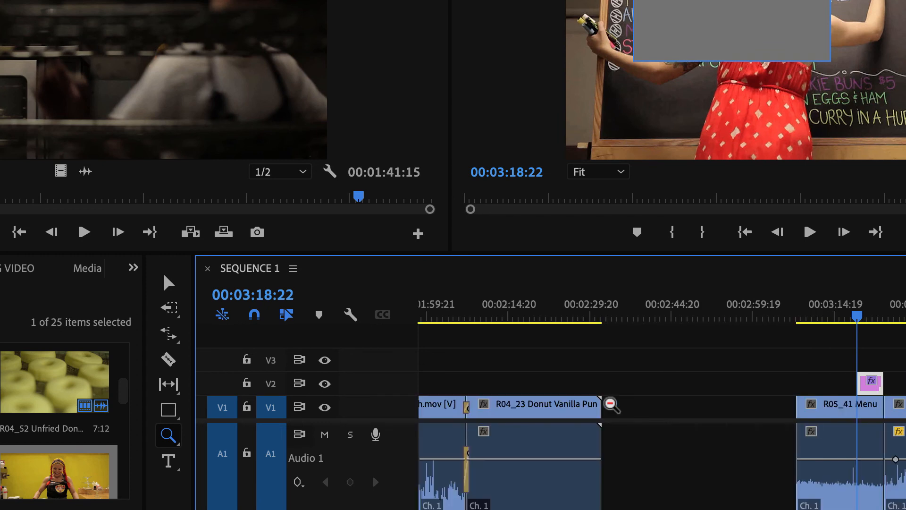
left_click(610, 404, "alt")
left_click(610, 403, "alt")
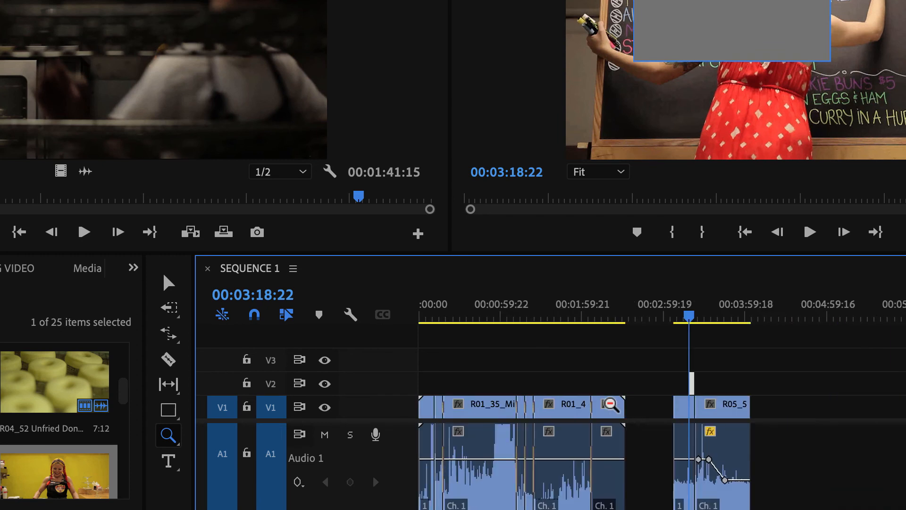
Step: Try panning the timeline with the Hand tool, and reduce the height of audio track A1 to a single row
left_click_drag(168, 434, 222, 433)
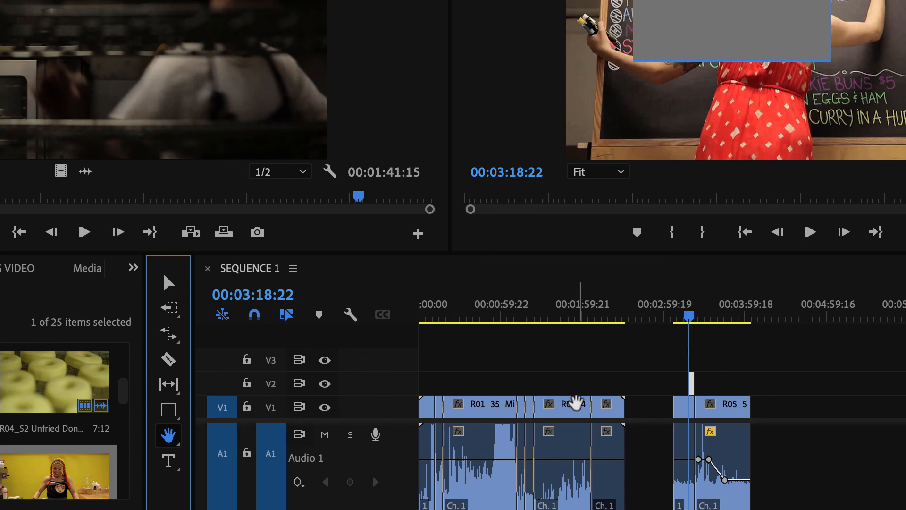
left_click_drag(540, 415, 774, 414)
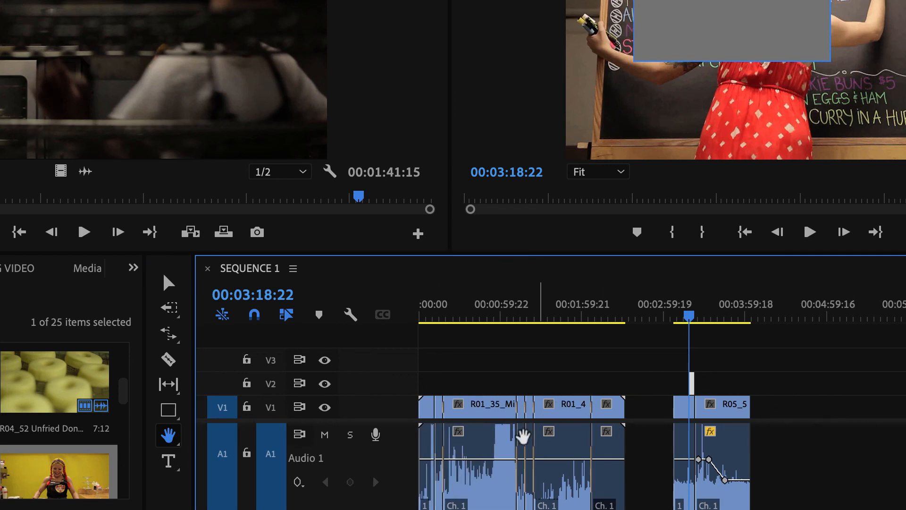
left_click_drag(523, 436, 617, 435)
left_click_drag(392, 507, 392, 450)
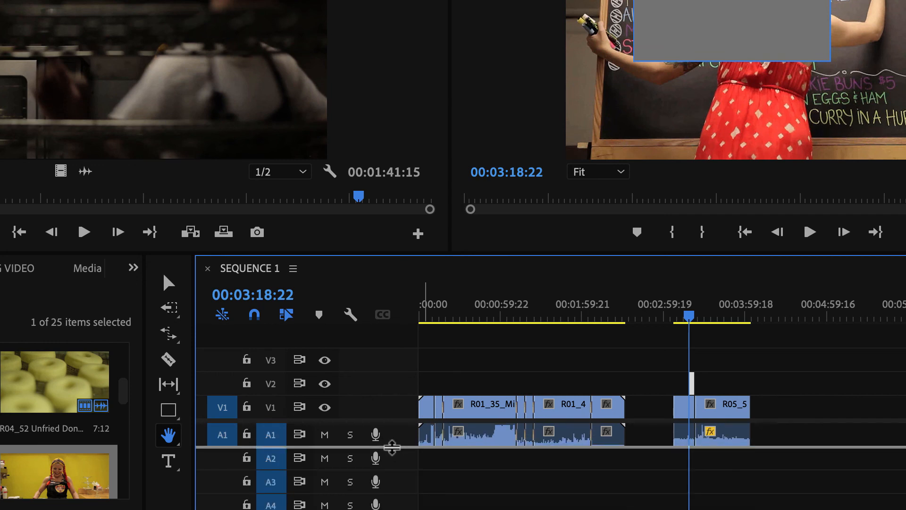
left_click_drag(394, 474, 396, 447)
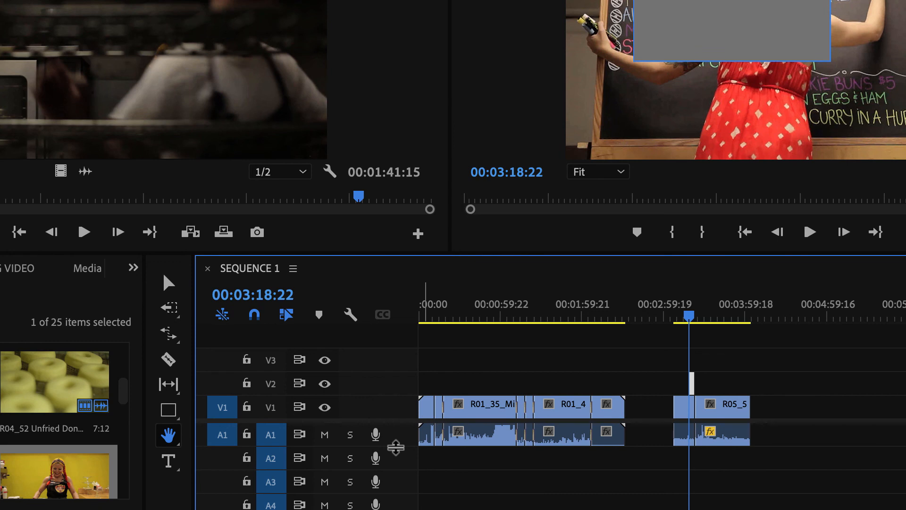
Step: Add the text "VOODOO DONUT" below the gray rectangle in the Program monitor with the Type tool, and return to the Selection tool
left_click(170, 463)
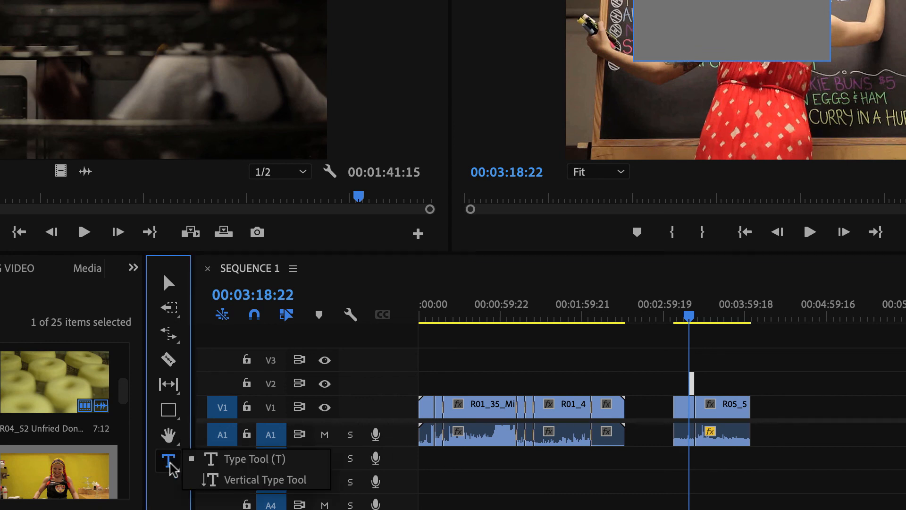
left_click(256, 461)
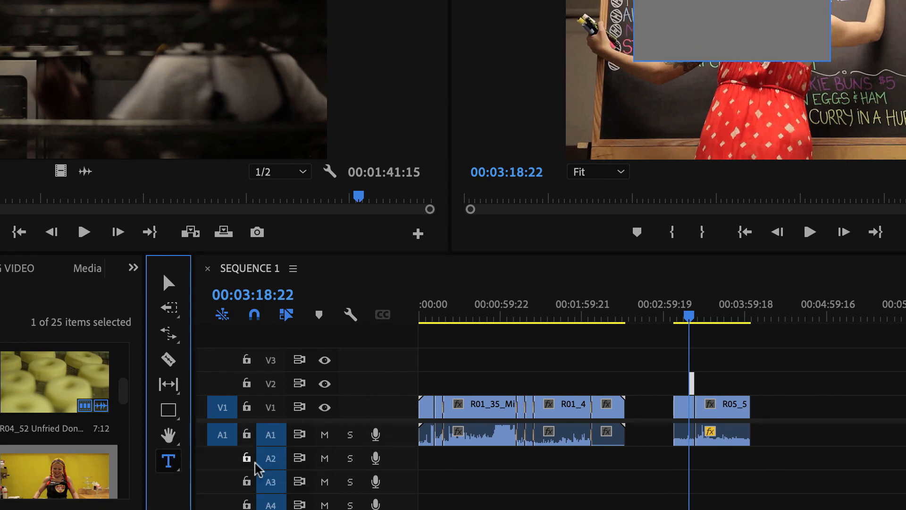
left_click(646, 101)
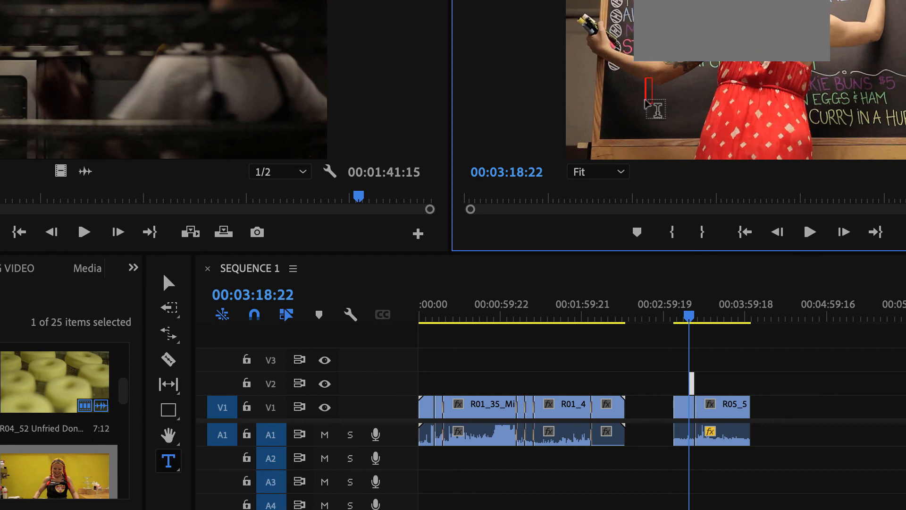
type("VOODOO")
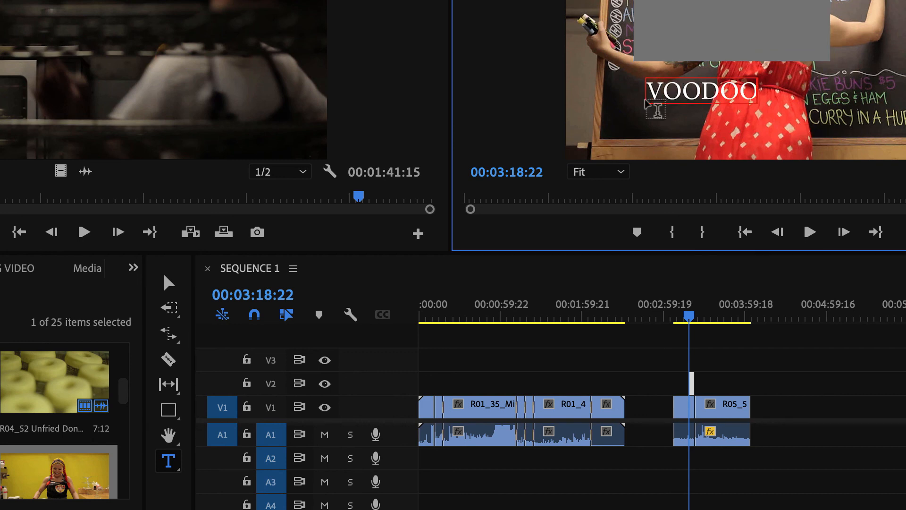
type(" DONUT")
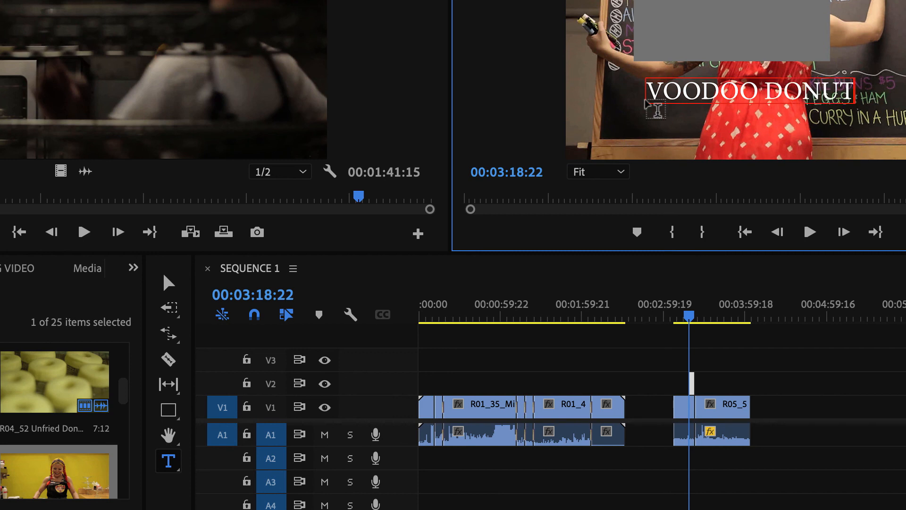
left_click(168, 283)
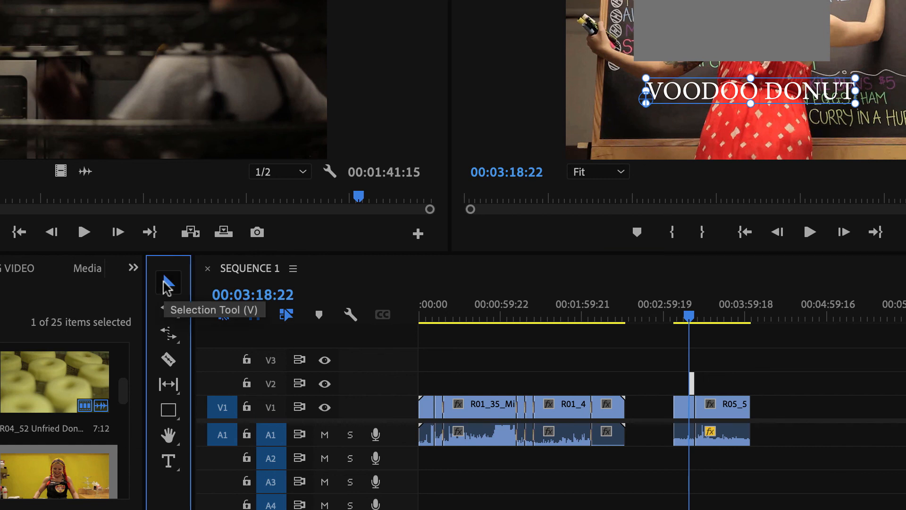